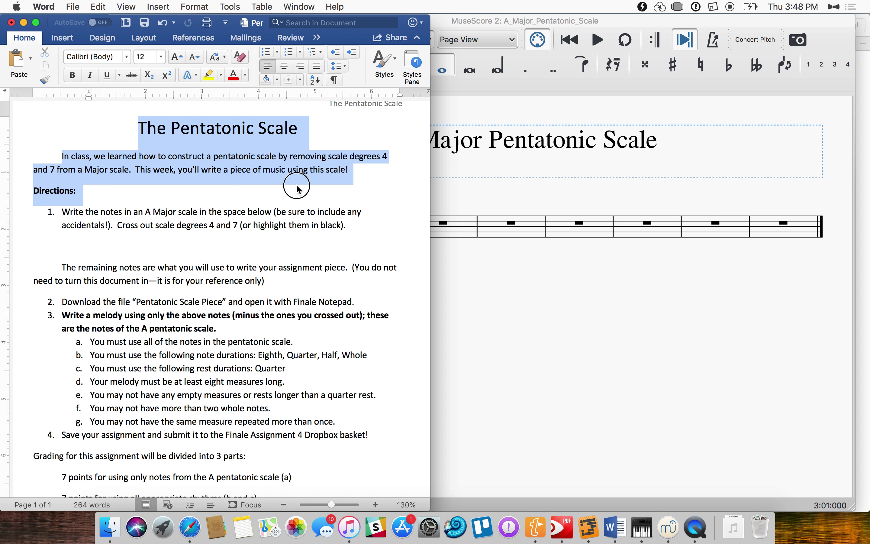
Step: Read the Pentatonic Scale assignment's introduction, directions and melody requirements a to g in the Word document
{"action": "left_click", "coordinate": [296, 186]}
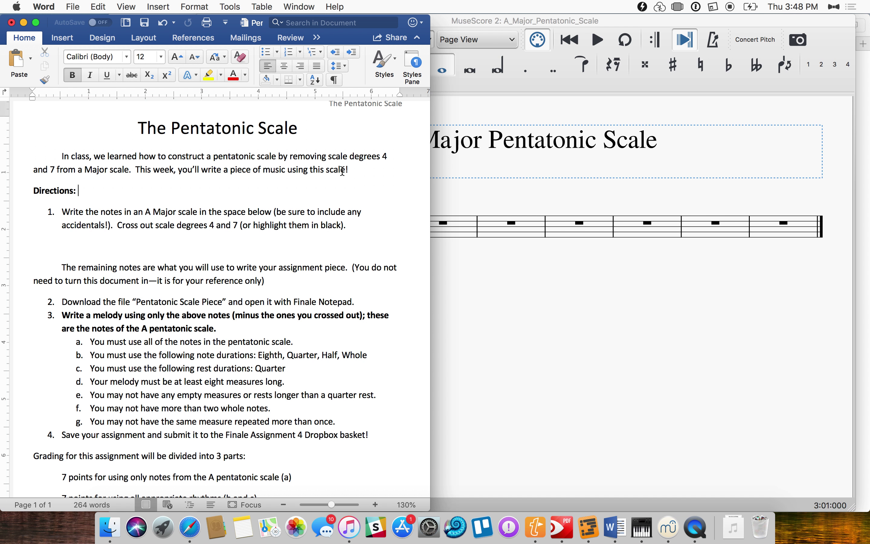
{"action": "scroll", "coordinate": [356, 171], "scroll_direction": "left", "scroll_amount": 1}
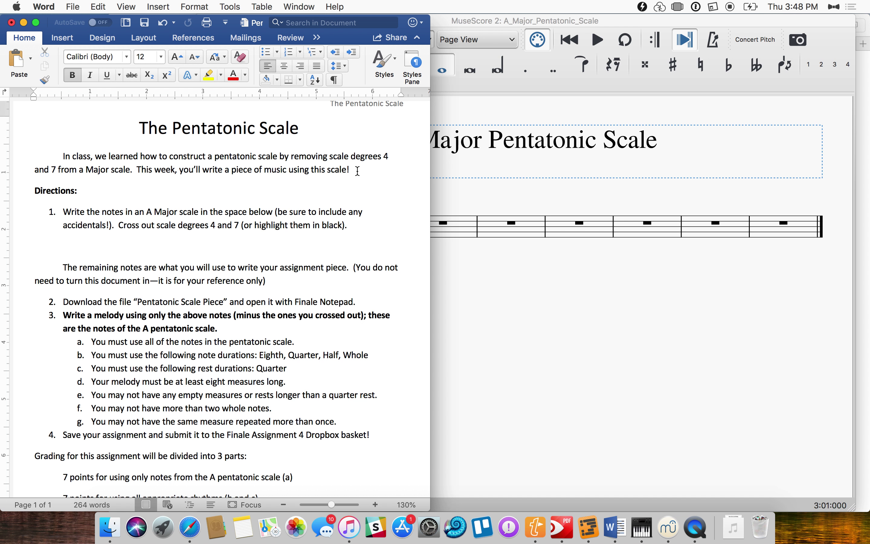
{"action": "scroll", "coordinate": [357, 171], "scroll_direction": "right", "scroll_amount": 1}
{"action": "left_click_drag", "start_coordinate": [356, 170], "coordinate": [55, 156]}
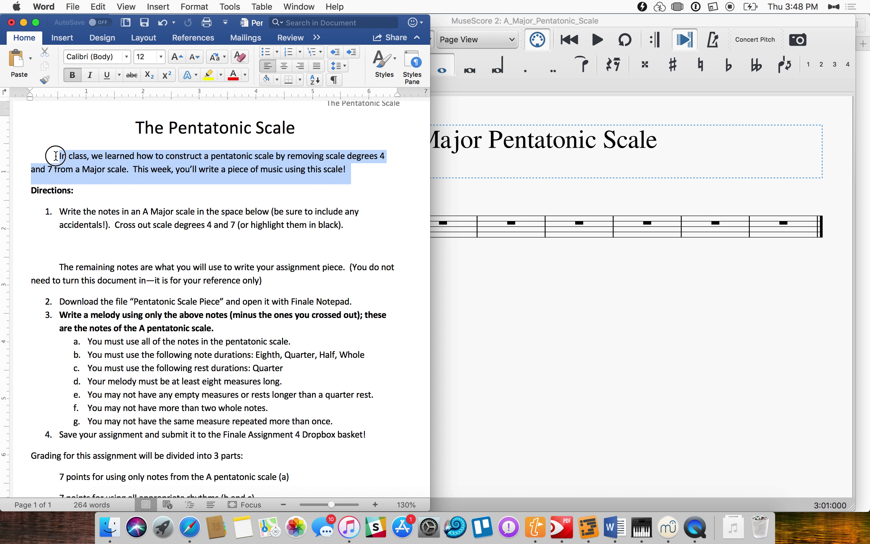
{"action": "scroll", "coordinate": [56, 156], "scroll_direction": "up", "scroll_amount": 1}
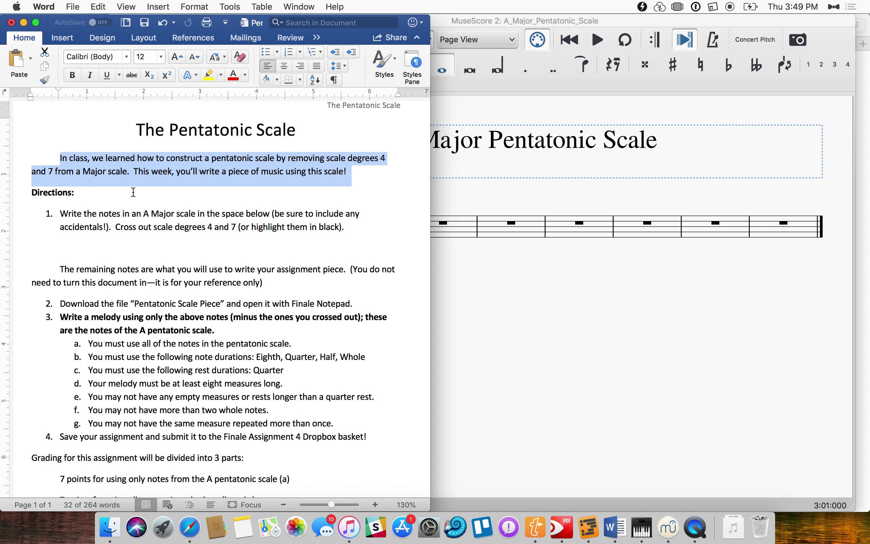
{"action": "scroll", "coordinate": [133, 193], "scroll_direction": "right", "scroll_amount": 1}
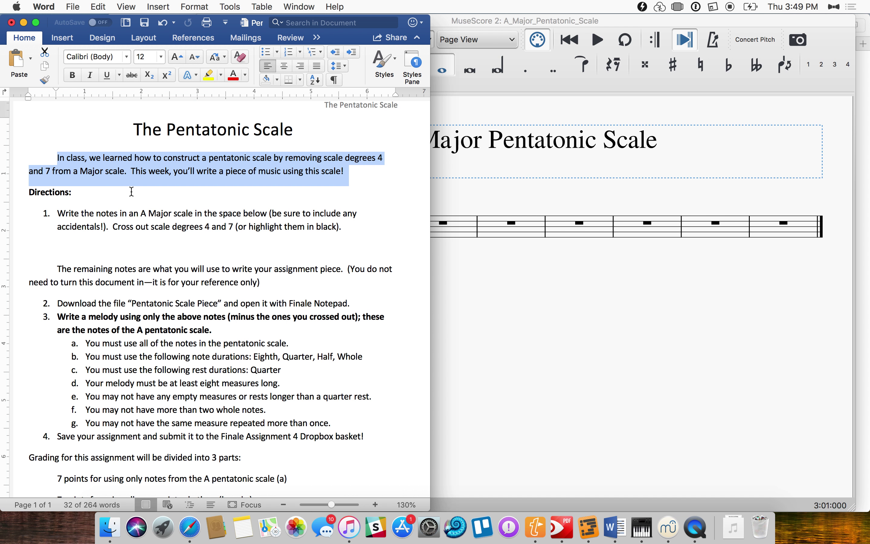
{"action": "left_click", "coordinate": [132, 193]}
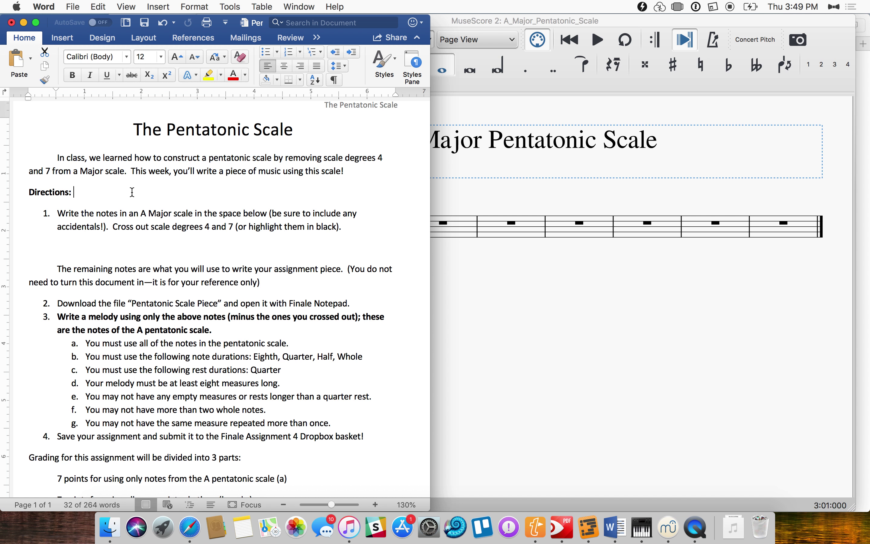
{"action": "scroll", "coordinate": [133, 191], "scroll_direction": "left", "scroll_amount": 1}
{"action": "scroll", "coordinate": [141, 243], "scroll_direction": "down", "scroll_amount": 3}
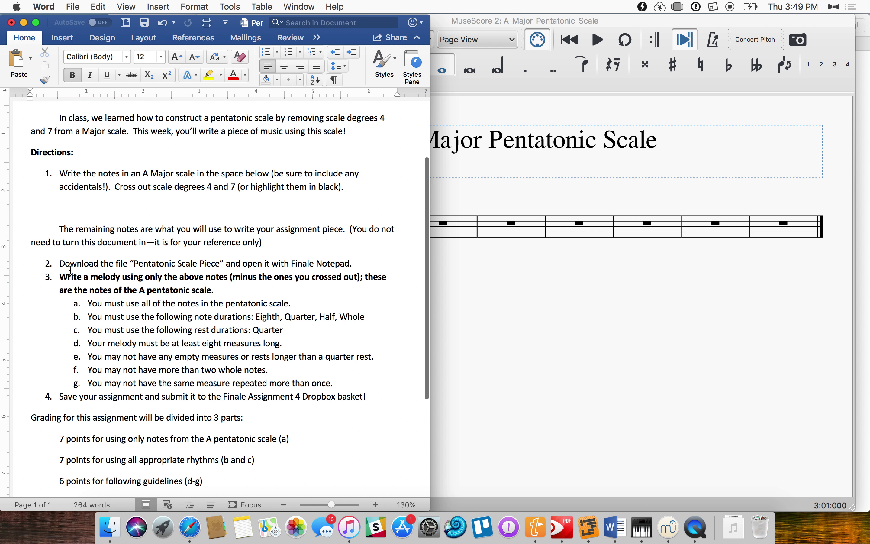
{"action": "scroll", "coordinate": [73, 286], "scroll_direction": "right", "scroll_amount": 1}
{"action": "left_click_drag", "start_coordinate": [87, 304], "coordinate": [344, 384]}
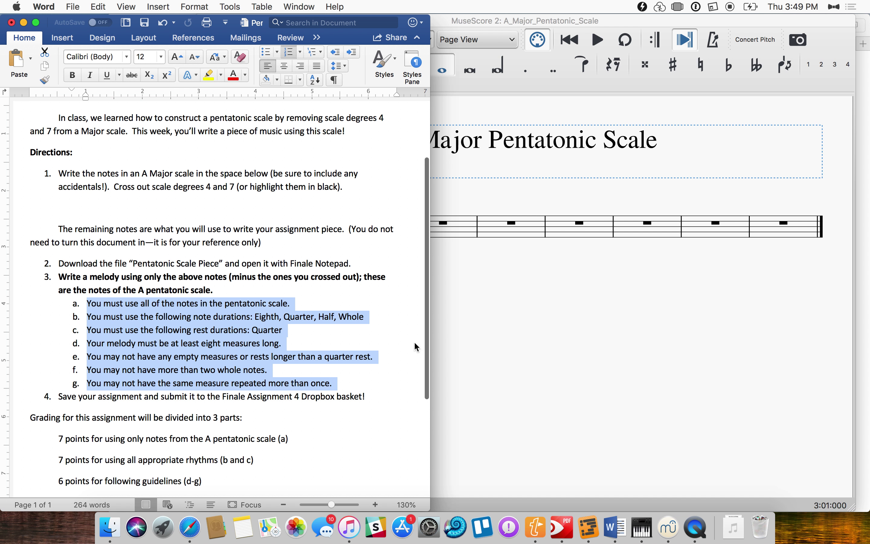
Step: Switch to MuseScore and insert 4 empty measures before the first measure of the A Major Pentatonic Scale score
{"action": "left_click", "coordinate": [555, 279]}
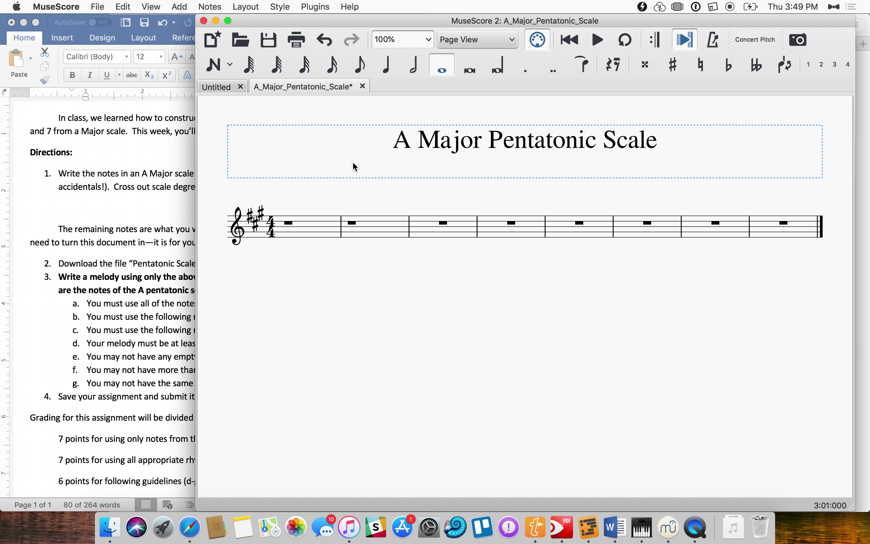
{"action": "left_click", "coordinate": [314, 238]}
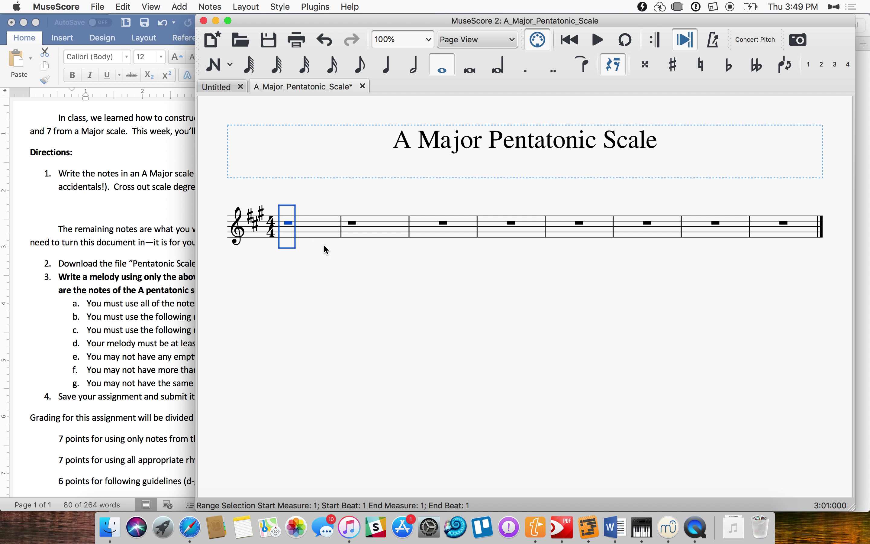
{"action": "left_click", "coordinate": [179, 6]}
{"action": "mouse_move", "coordinate": [220, 6]}
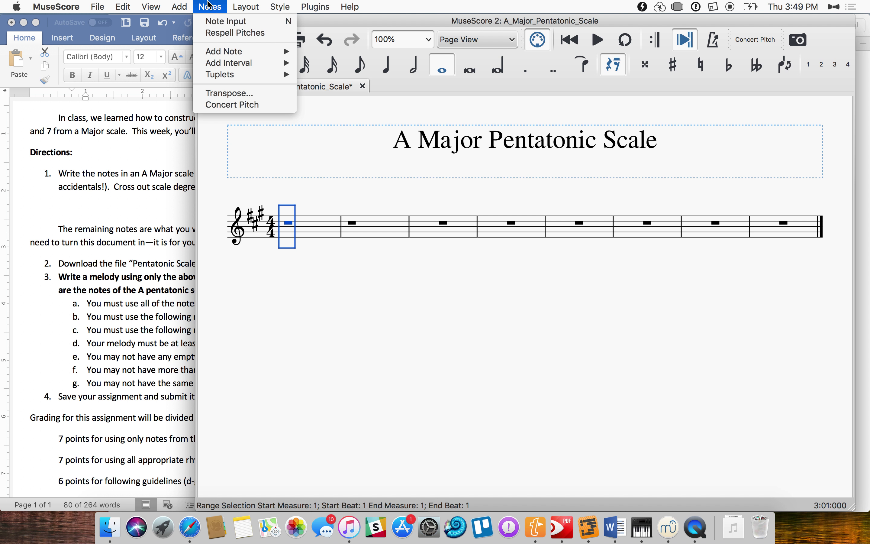
{"action": "mouse_move", "coordinate": [180, 6]}
{"action": "mouse_move", "coordinate": [209, 21]}
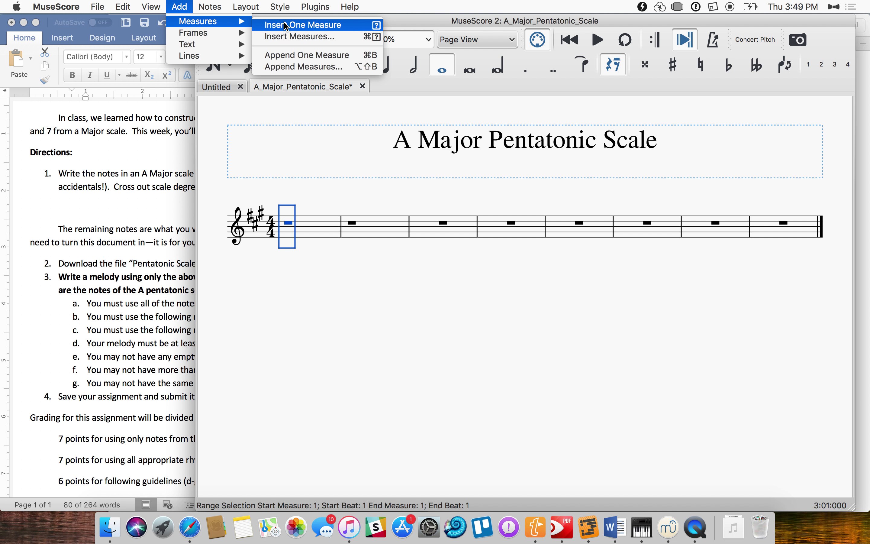
{"action": "left_click", "coordinate": [286, 37]}
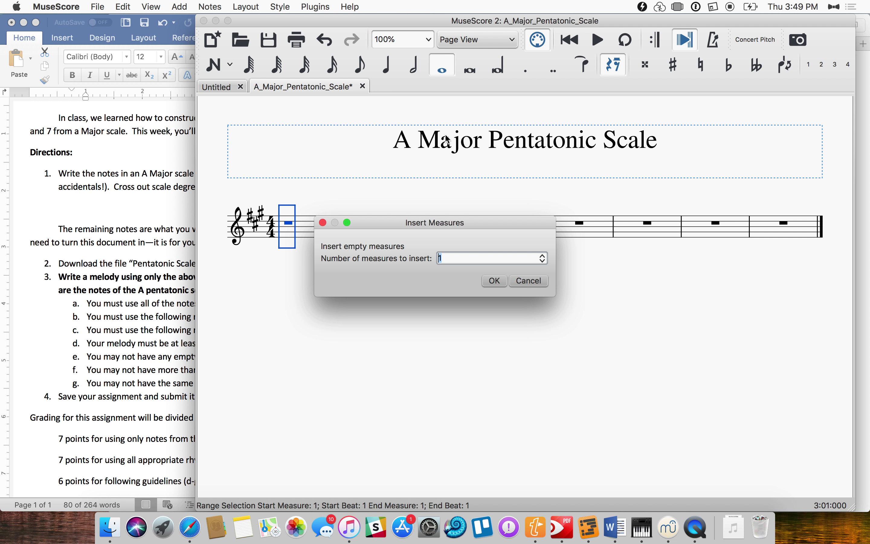
{"action": "type", "text": "4"}
{"action": "left_click", "coordinate": [495, 281]}
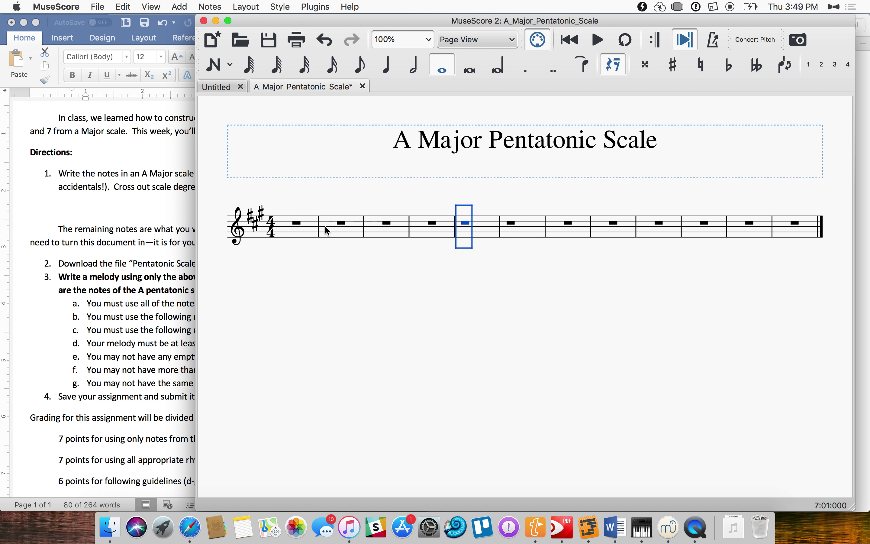
Step: Start note input in measure 1 and enter the quarter notes A4, B4, C#5 and E5
{"action": "left_click", "coordinate": [293, 232]}
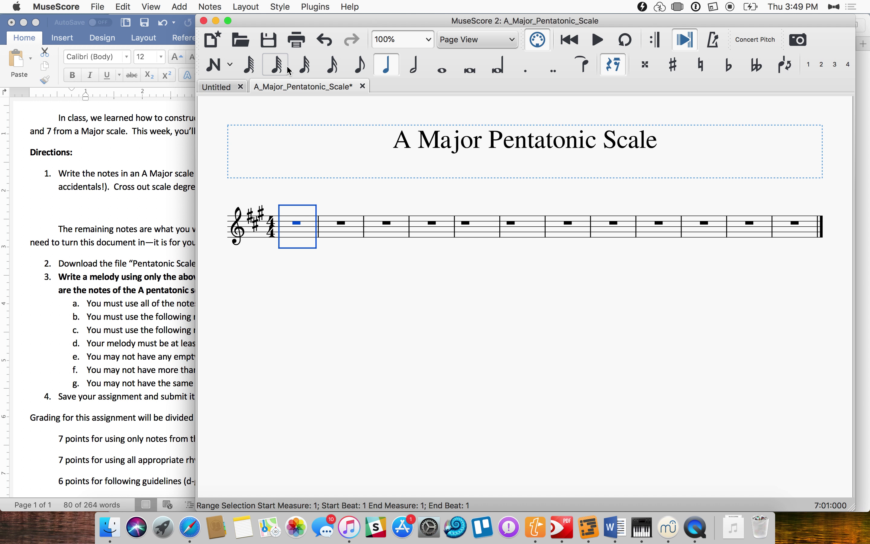
{"action": "left_click", "coordinate": [215, 62]}
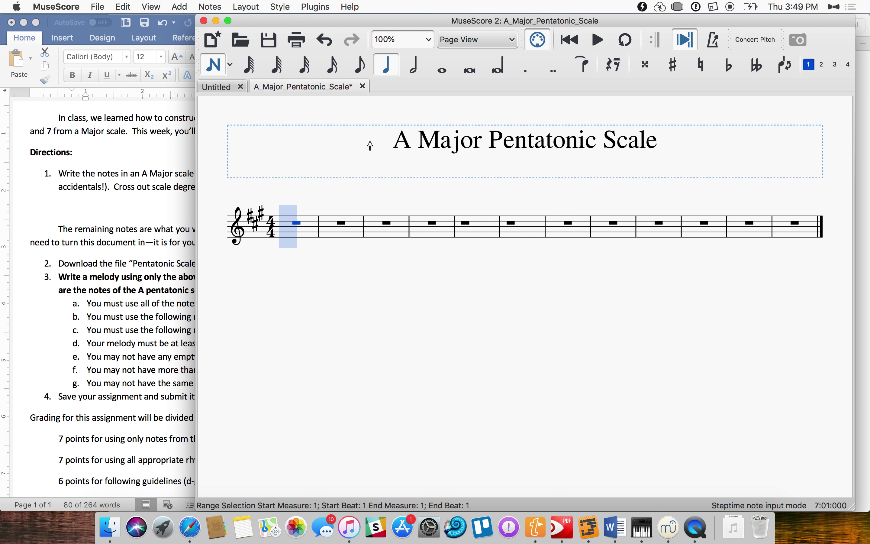
{"action": "left_click", "coordinate": [288, 232]}
{"action": "left_click", "coordinate": [302, 227]}
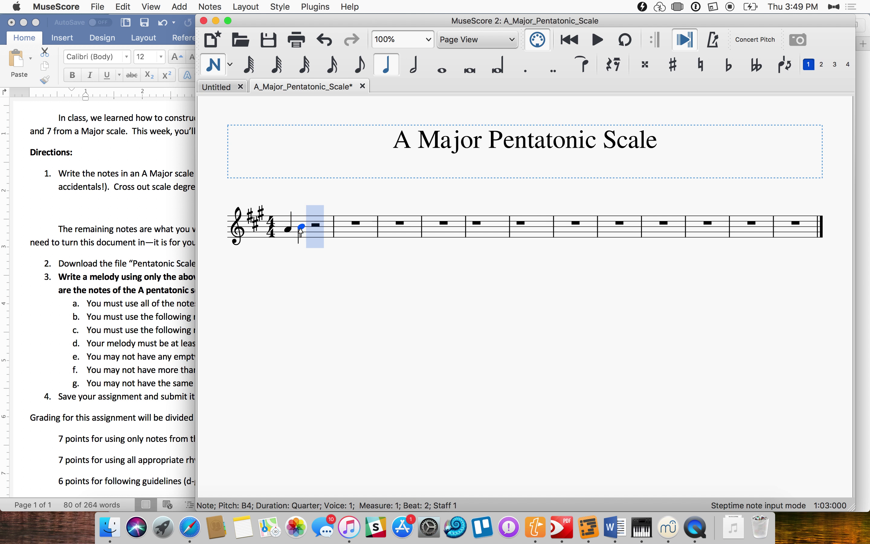
{"action": "left_click", "coordinate": [316, 226]}
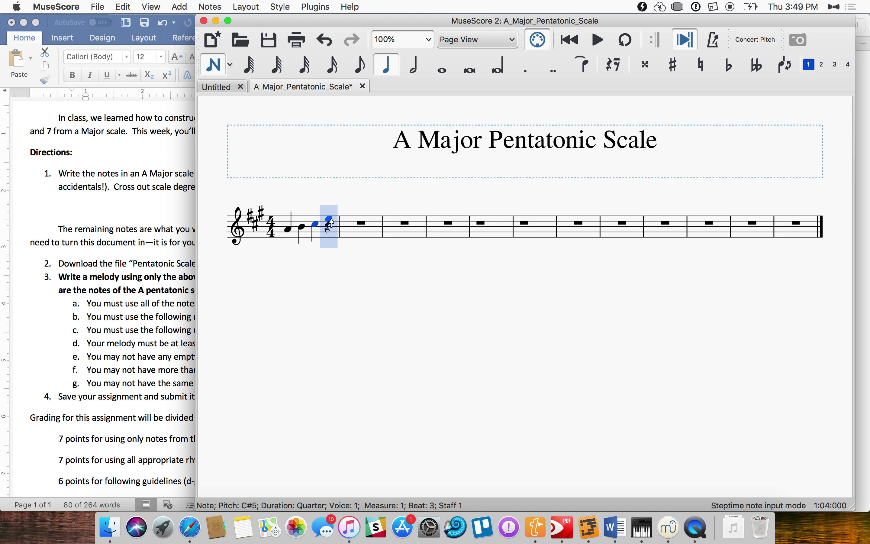
{"action": "left_click", "coordinate": [329, 219]}
Step: Fill measure 2 with the quarter notes F#5, A5, F#5 and E5
{"action": "left_click", "coordinate": [349, 217]}
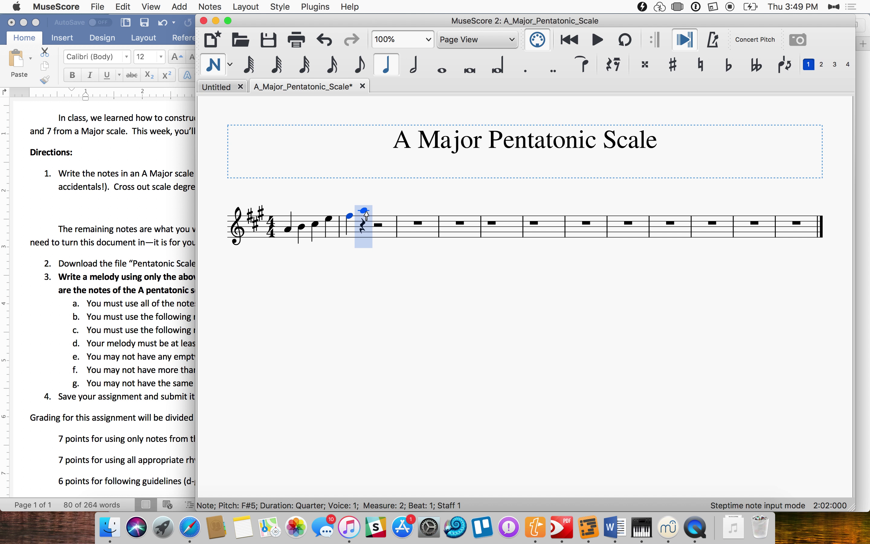
{"action": "left_click", "coordinate": [363, 211]}
{"action": "left_click", "coordinate": [376, 217]}
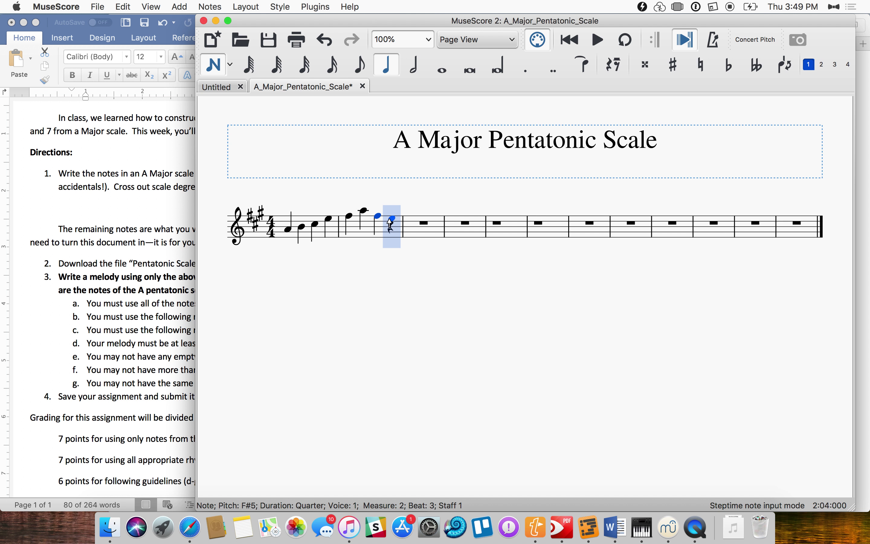
{"action": "left_click", "coordinate": [390, 219]}
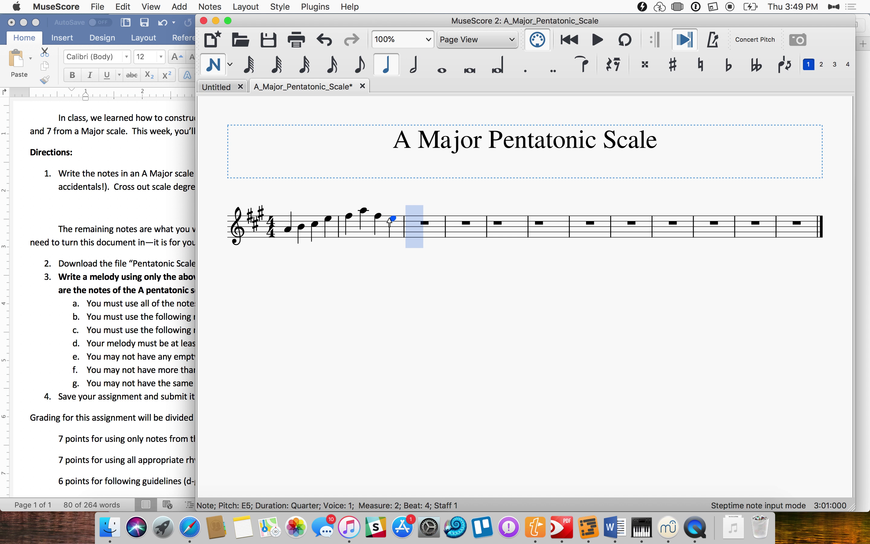
Step: Fill measure 3 with the quarter notes C#5, B4, A4 and F#4, correcting the mistaken first pitch
{"action": "left_click", "coordinate": [415, 222]}
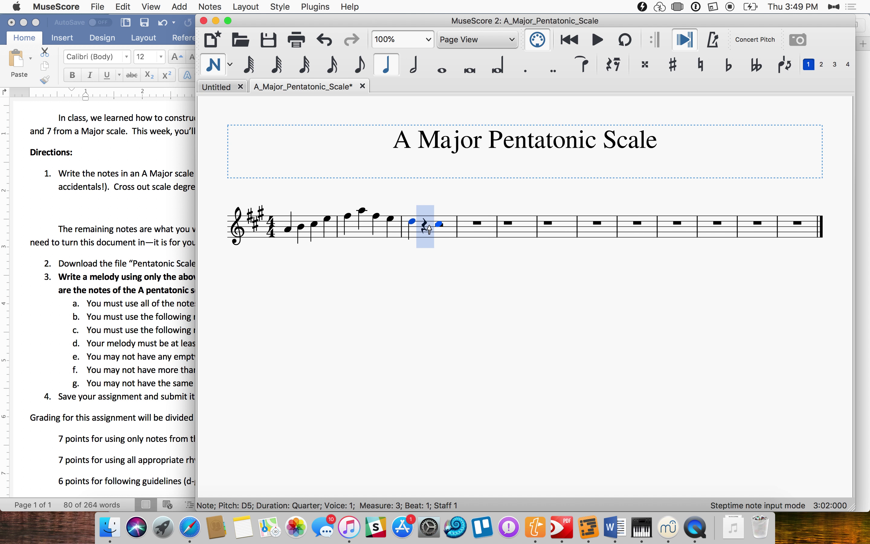
{"action": "key", "text": "0"}
{"action": "key", "text": "Down"}
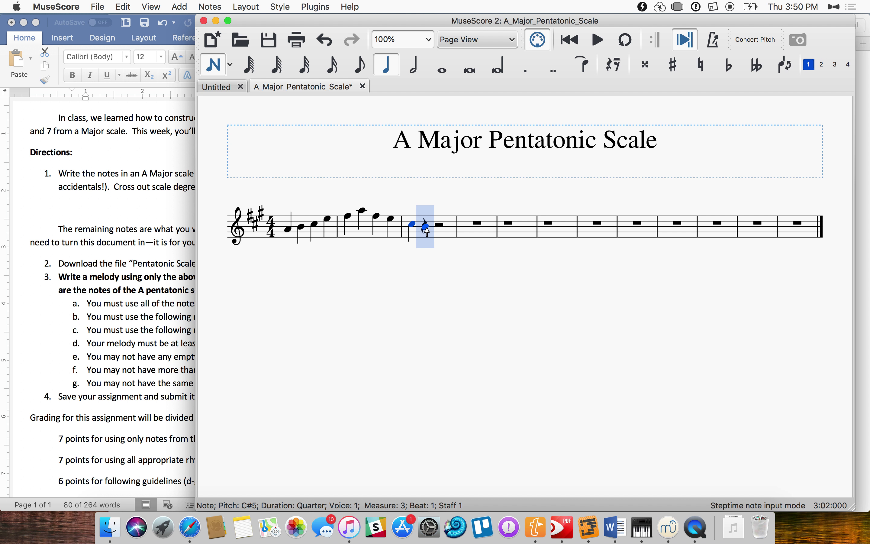
{"action": "left_click", "coordinate": [426, 229]}
{"action": "left_click", "coordinate": [438, 230]}
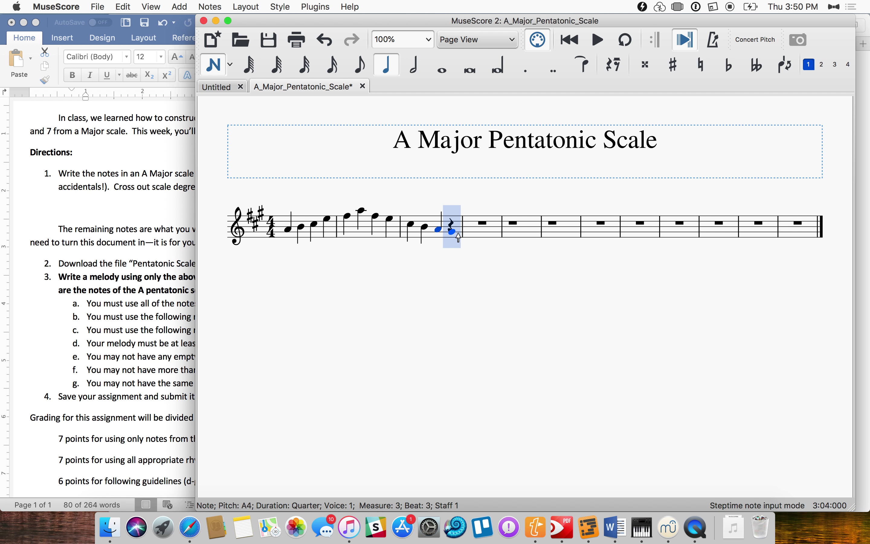
{"action": "left_click", "coordinate": [458, 238]}
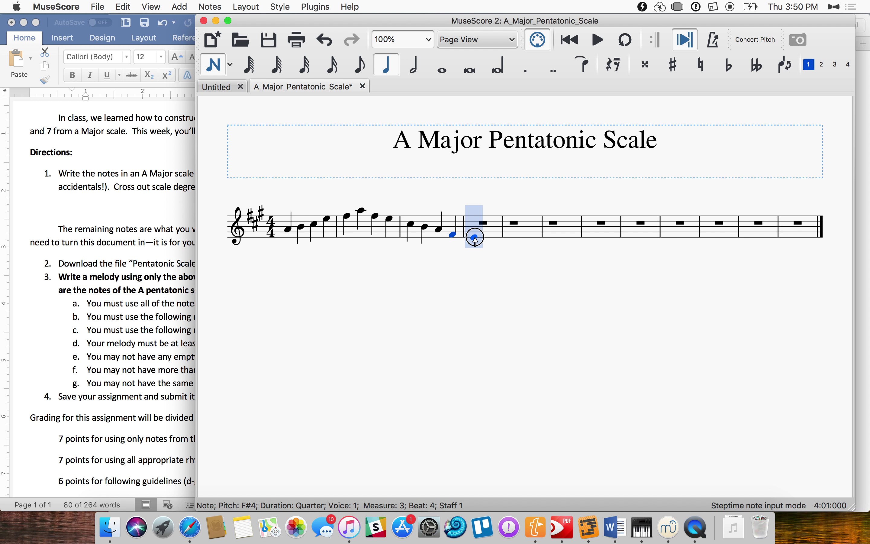
Step: Fill measure 4 with the quarter notes E4, C#4, B3 and A3, and leave note input mode
{"action": "left_click", "coordinate": [477, 243]}
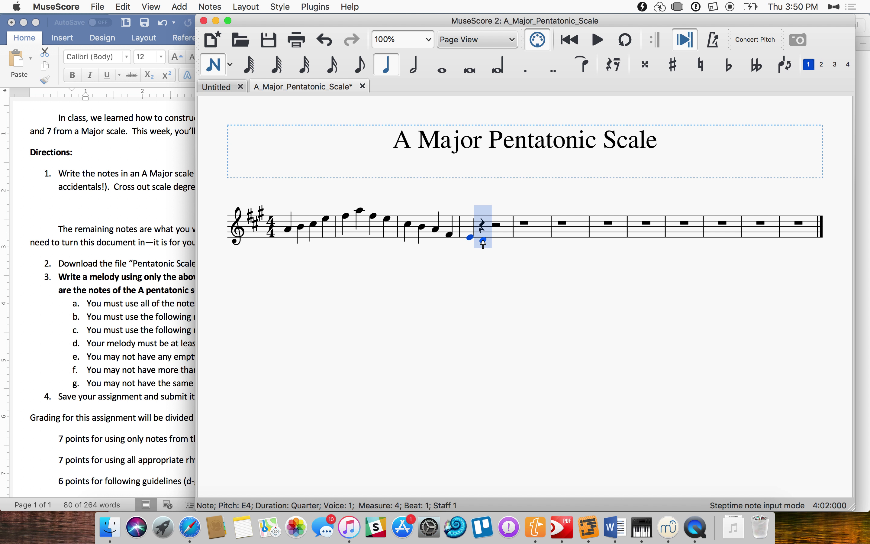
{"action": "left_click", "coordinate": [483, 242]}
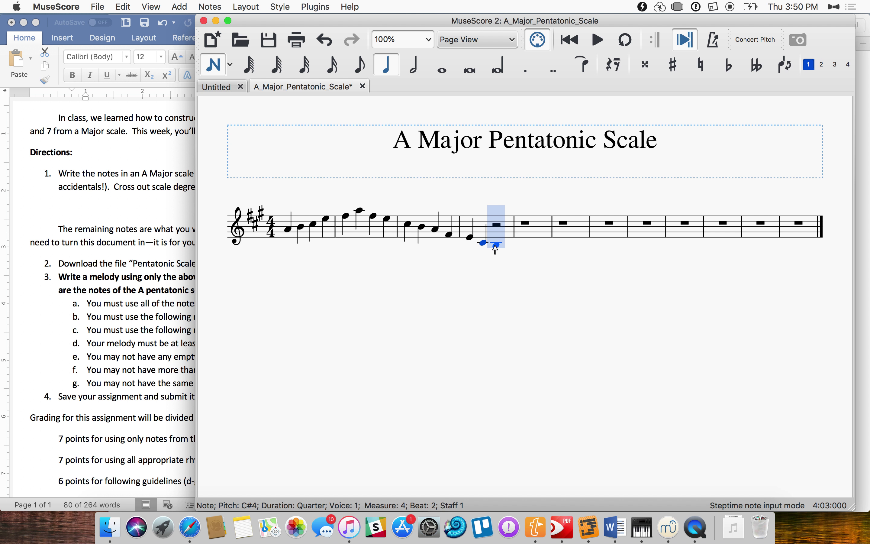
{"action": "left_click", "coordinate": [496, 247]}
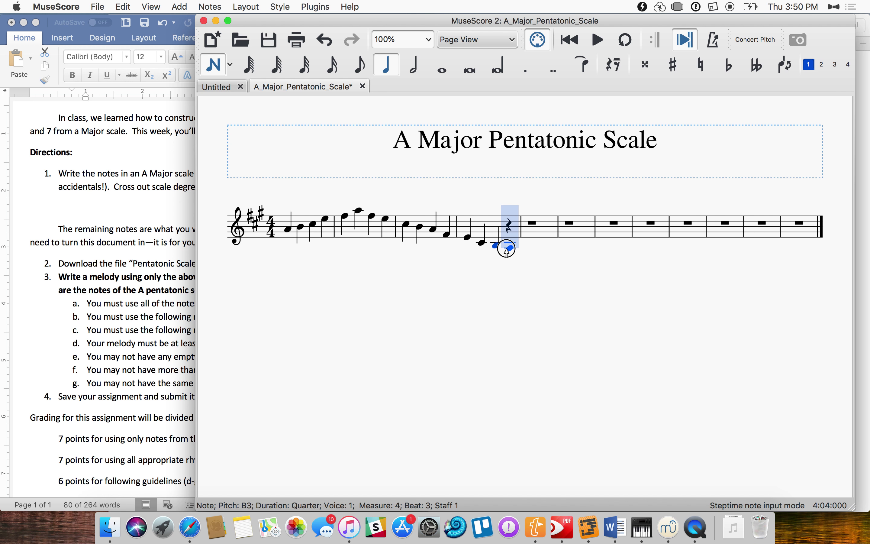
{"action": "left_click", "coordinate": [505, 248]}
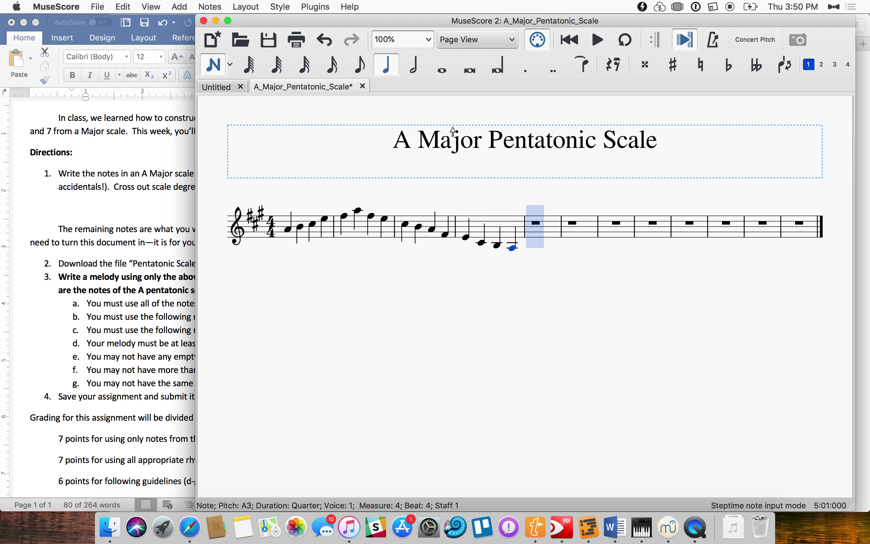
{"action": "left_click", "coordinate": [226, 67]}
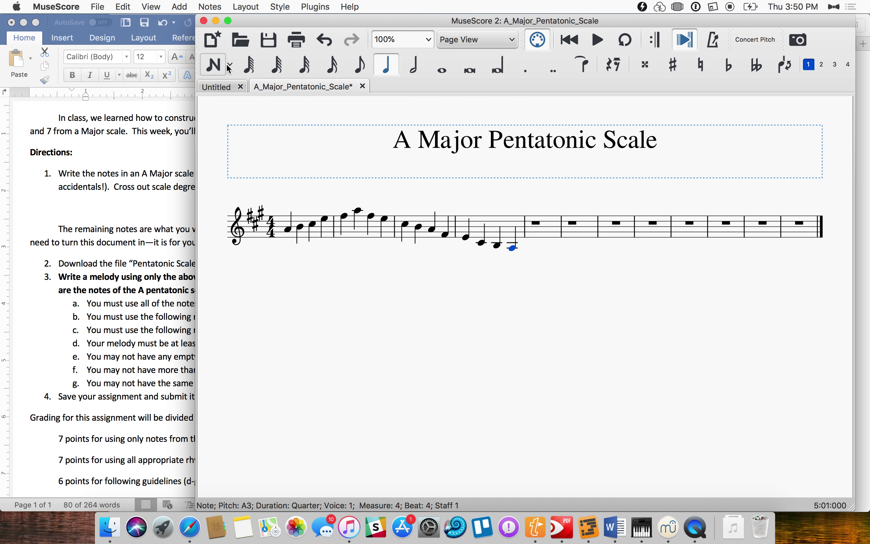
Step: Check the empty measures 5 to 12 one by one and look over the notes entered in the opening measures
{"action": "left_click", "coordinate": [526, 228]}
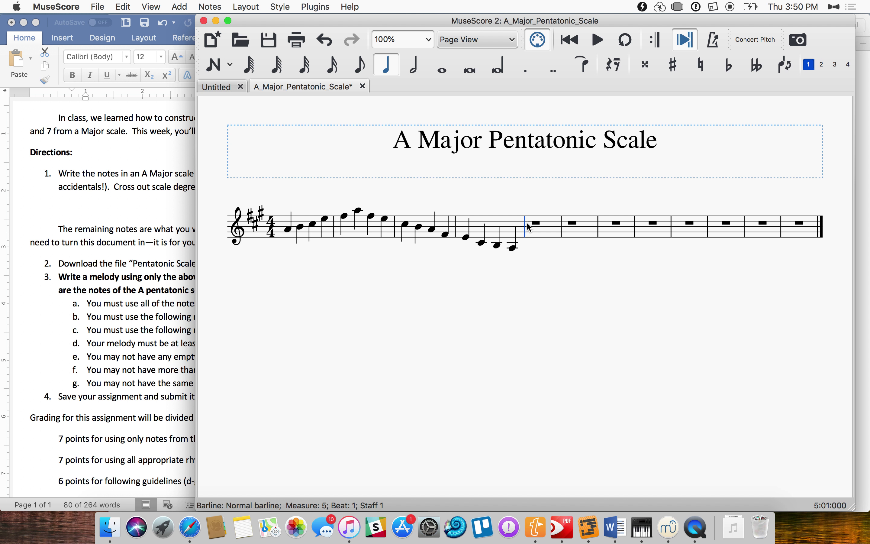
{"action": "left_click", "coordinate": [544, 229]}
{"action": "left_click", "coordinate": [573, 223]}
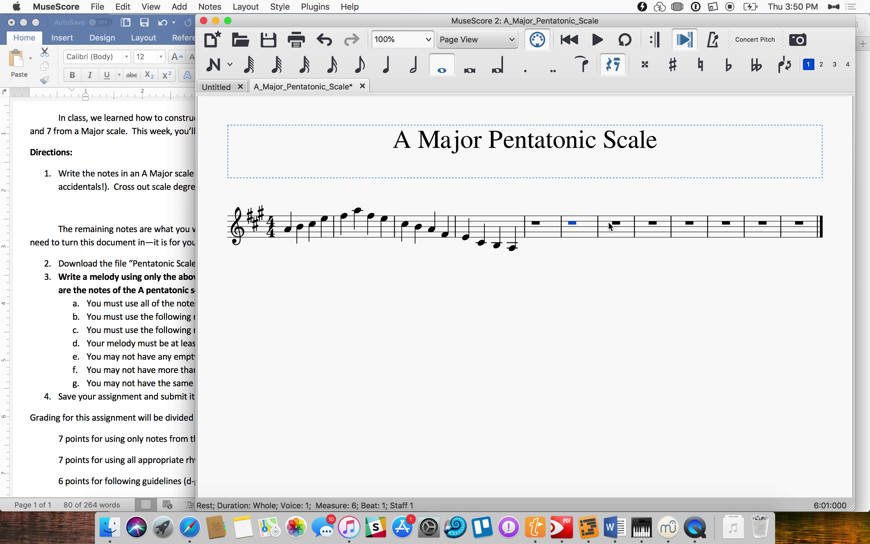
{"action": "left_click", "coordinate": [617, 223]}
{"action": "left_click", "coordinate": [658, 230]}
{"action": "left_click", "coordinate": [694, 226]}
{"action": "left_click", "coordinate": [719, 223]}
{"action": "left_click", "coordinate": [759, 224]}
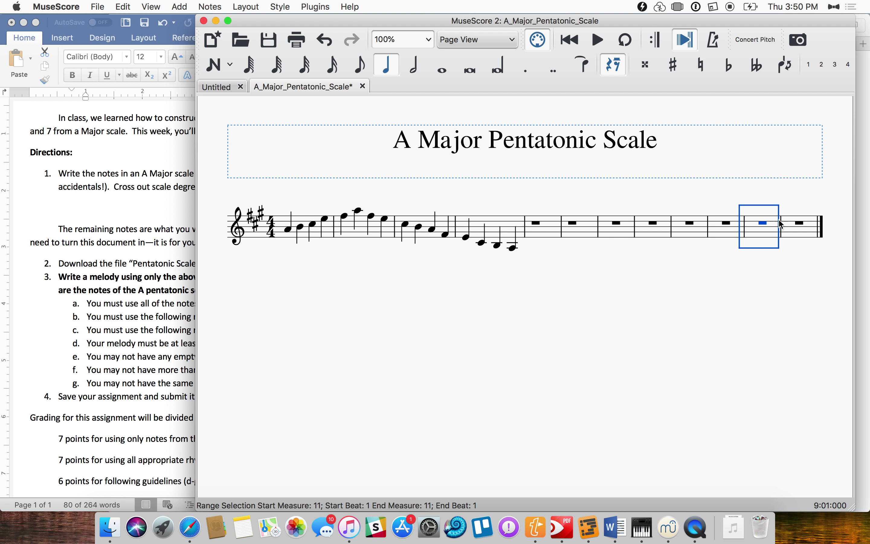
{"action": "left_click", "coordinate": [793, 222]}
{"action": "left_click_drag", "start_coordinate": [546, 221], "coordinate": [527, 202]}
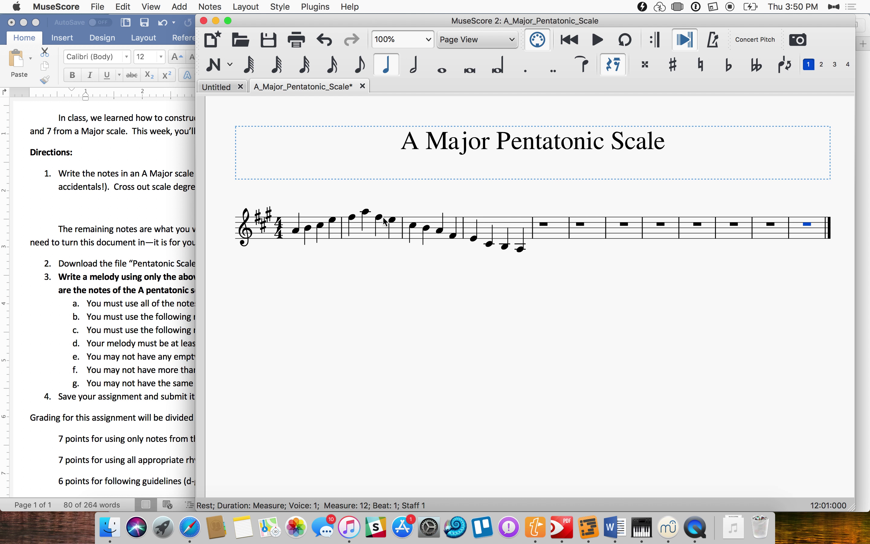
{"action": "left_click", "coordinate": [297, 231]}
{"action": "left_click", "coordinate": [372, 231]}
{"action": "left_click", "coordinate": [426, 228]}
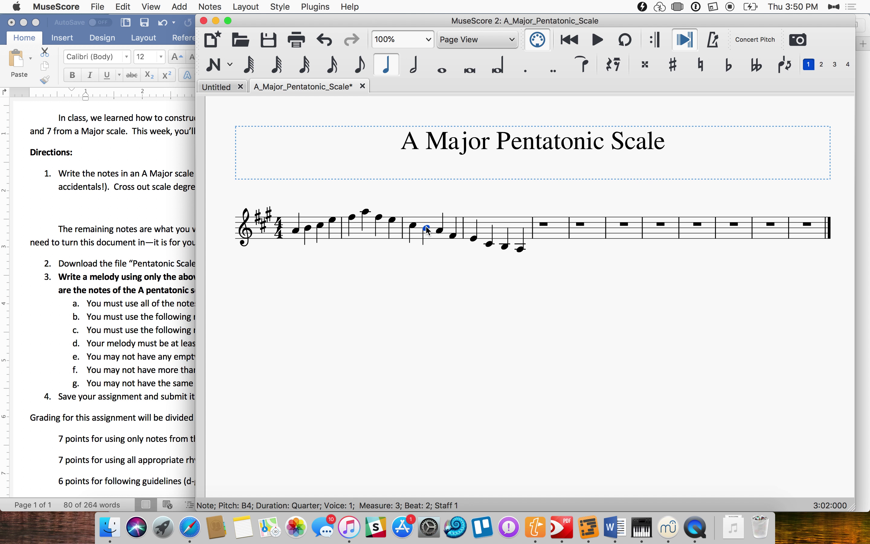
{"action": "left_click", "coordinate": [488, 223]}
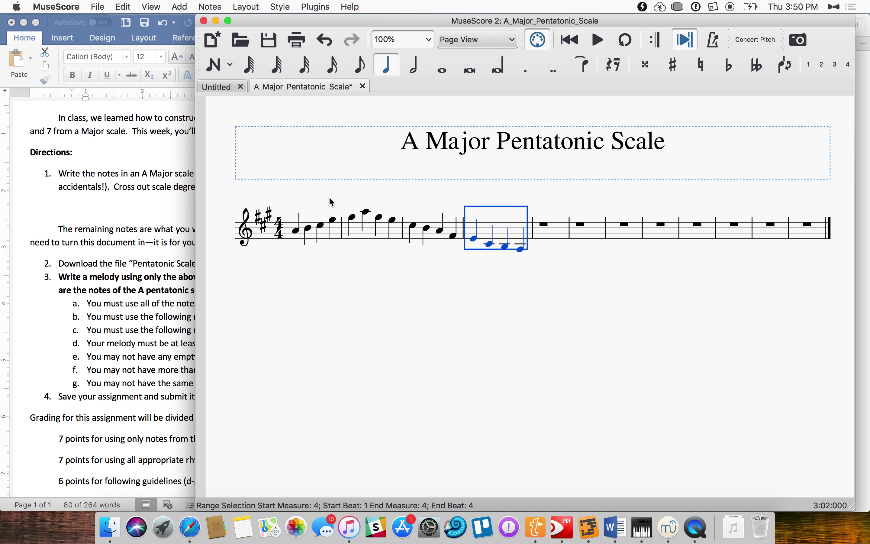
{"action": "left_click", "coordinate": [545, 248]}
{"action": "scroll", "coordinate": [541, 243], "scroll_direction": "left", "scroll_amount": 2}
{"action": "scroll", "coordinate": [542, 243], "scroll_direction": "down", "scroll_amount": 2}
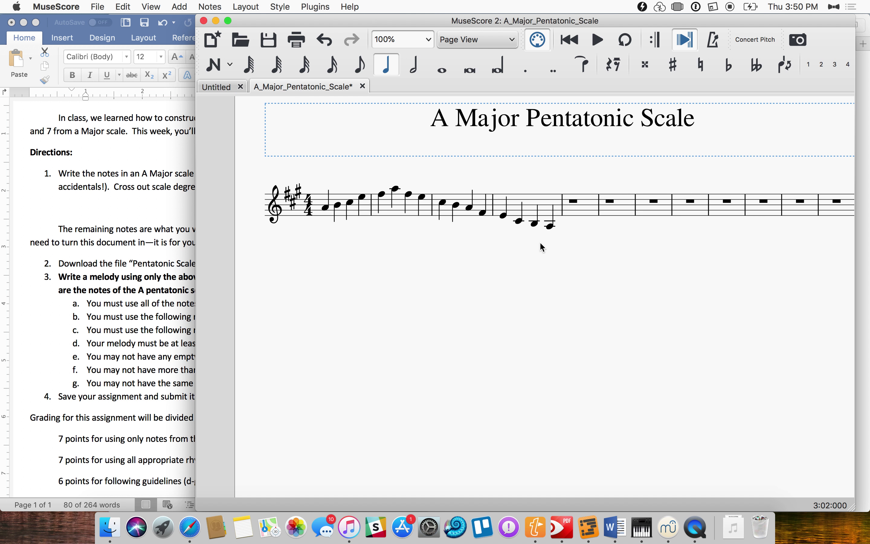
{"action": "scroll", "coordinate": [541, 247], "scroll_direction": "right", "scroll_amount": 2}
{"action": "scroll", "coordinate": [541, 247], "scroll_direction": "up", "scroll_amount": 1}
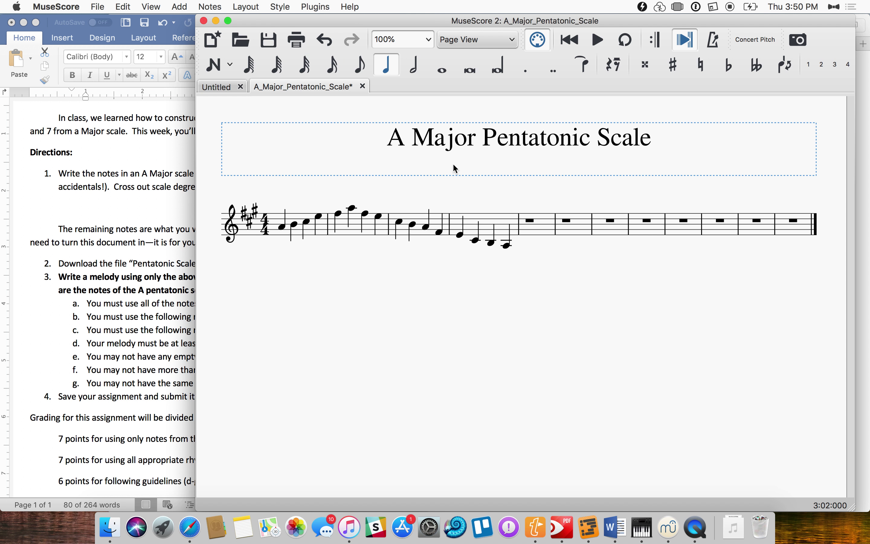
Step: Show the palettes and change the barline between measures 4 and 5 to a double barline
{"action": "left_click", "coordinate": [518, 223]}
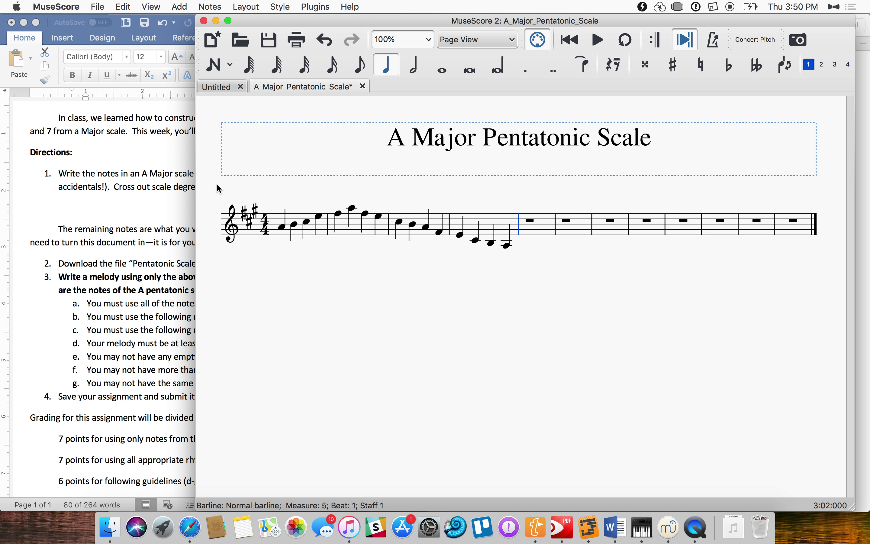
{"action": "left_click", "coordinate": [246, 6]}
{"action": "mouse_move", "coordinate": [180, 5]}
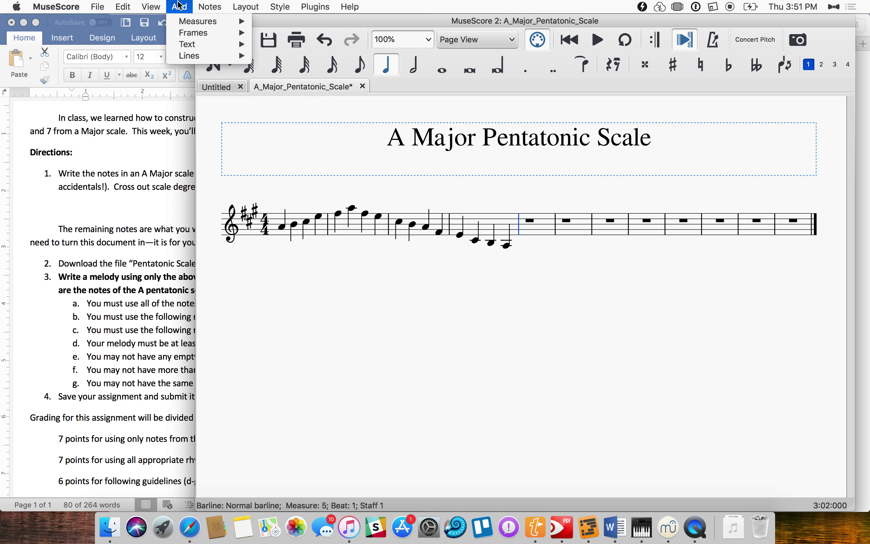
{"action": "mouse_move", "coordinate": [151, 7]}
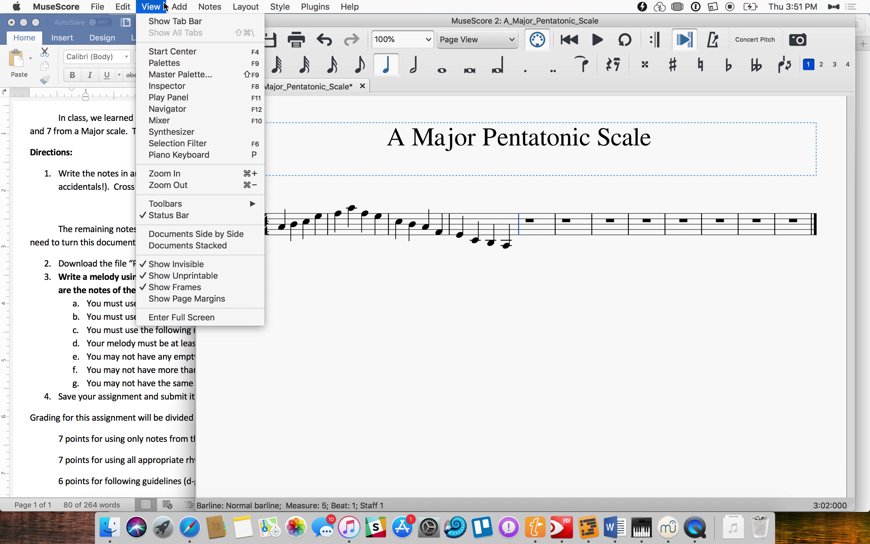
{"action": "left_click", "coordinate": [175, 64]}
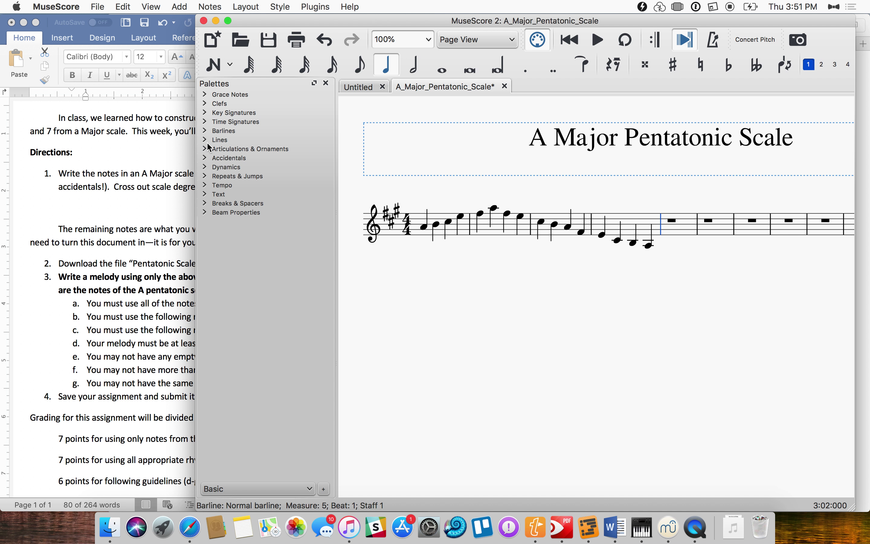
{"action": "left_click", "coordinate": [206, 130]}
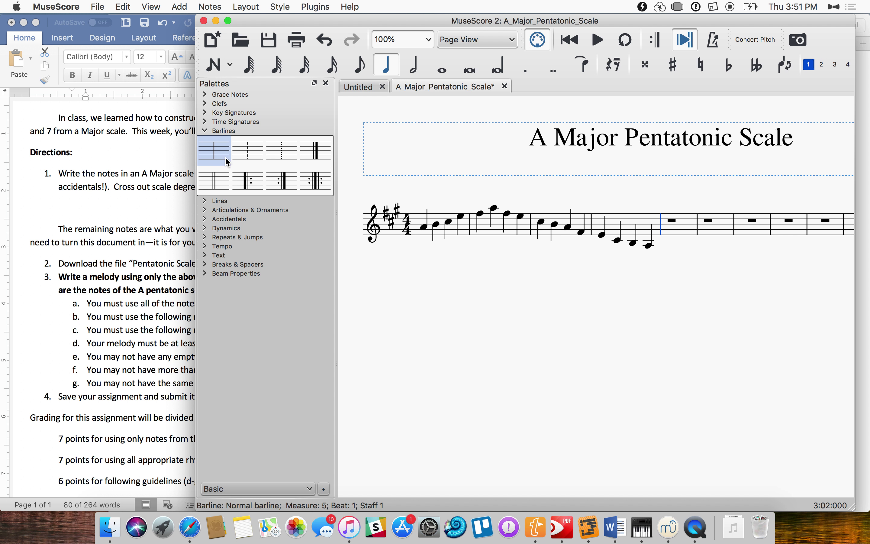
{"action": "left_click_drag", "start_coordinate": [218, 179], "coordinate": [665, 242]}
{"action": "scroll", "coordinate": [665, 290], "scroll_direction": "right", "scroll_amount": 3}
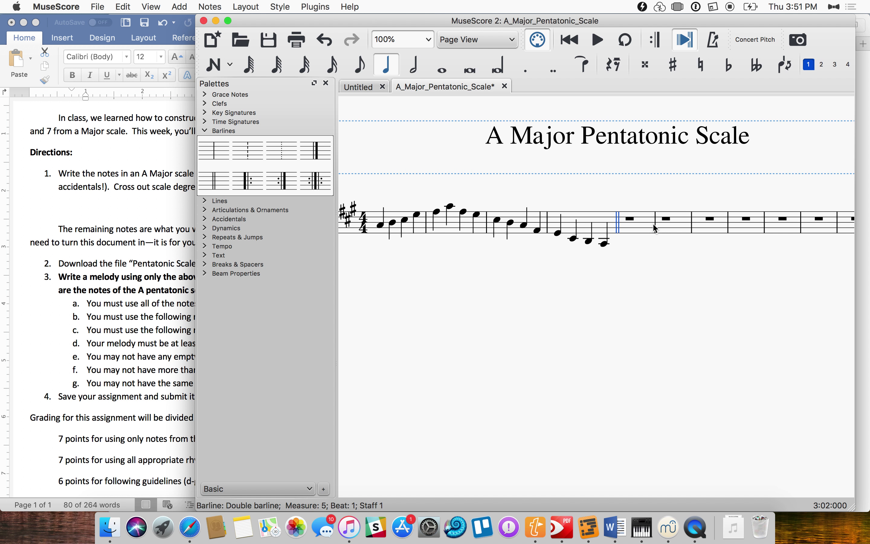
{"action": "scroll", "coordinate": [654, 229], "scroll_direction": "right", "scroll_amount": 2}
{"action": "scroll", "coordinate": [654, 226], "scroll_direction": "right", "scroll_amount": 2}
{"action": "left_click", "coordinate": [635, 223]}
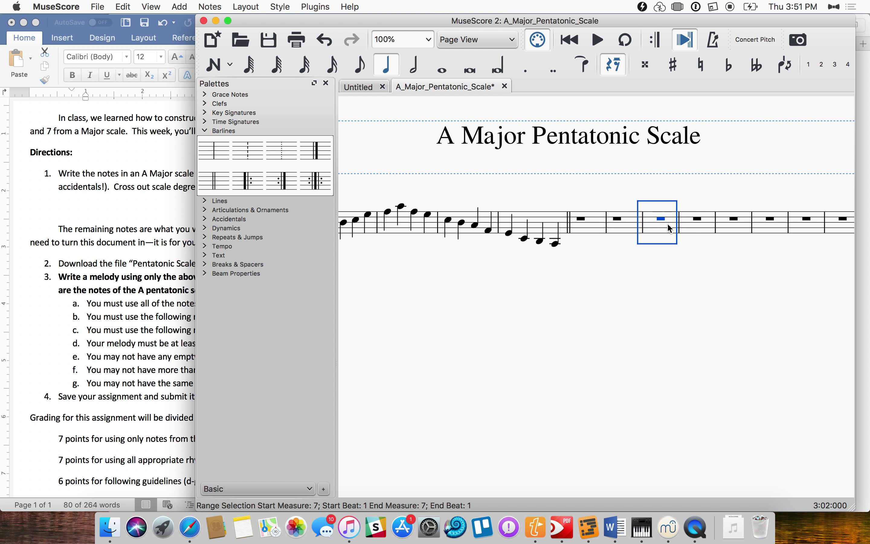
{"action": "scroll", "coordinate": [710, 227], "scroll_direction": "right", "scroll_amount": 2}
{"action": "left_click", "coordinate": [553, 226]}
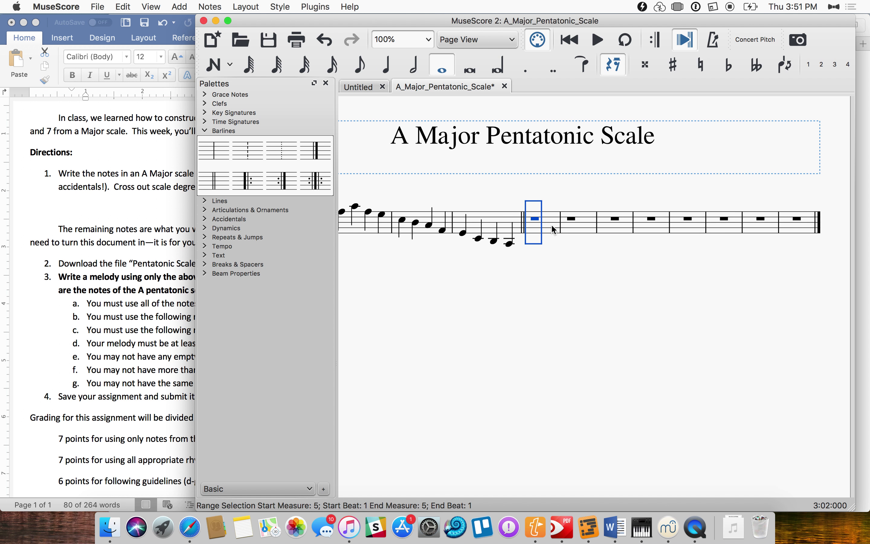
{"action": "scroll", "coordinate": [482, 282], "scroll_direction": "left", "scroll_amount": 7}
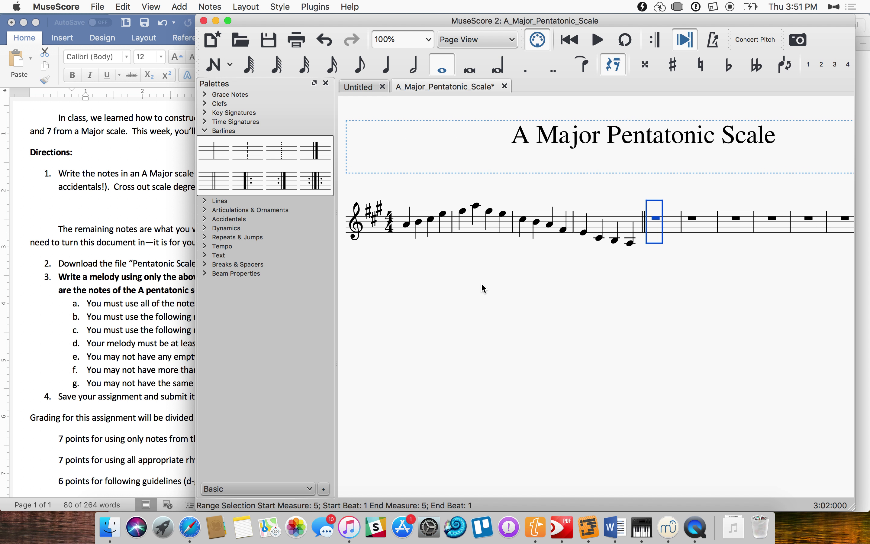
Step: Switch to the Word assignment document and copy requirements a to g of the melody task
{"action": "left_click", "coordinate": [134, 307]}
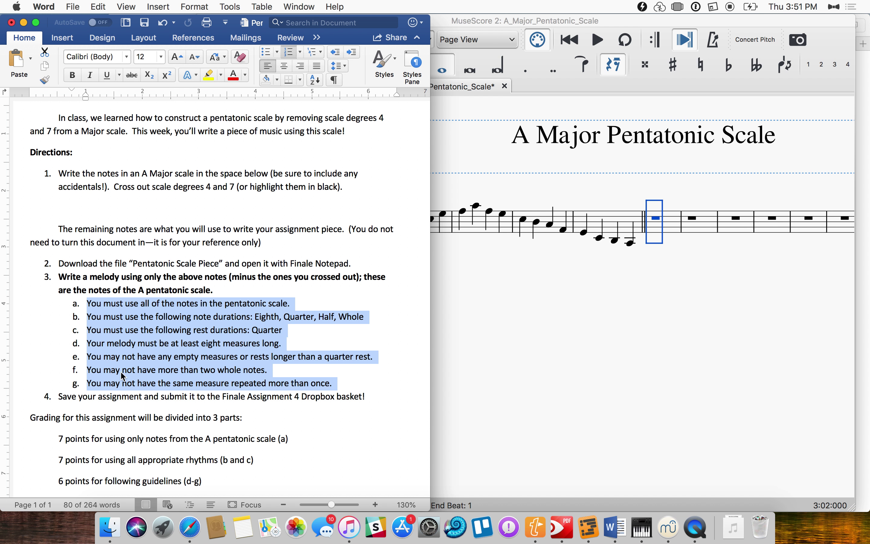
{"action": "right_click", "coordinate": [129, 345]}
{"action": "left_click", "coordinate": [161, 270]}
Step: Back in MuseScore, attach a System Text to the first note of measure 1 and replace its content with the copied requirements
{"action": "left_click", "coordinate": [488, 179]}
{"action": "left_click", "coordinate": [407, 227]}
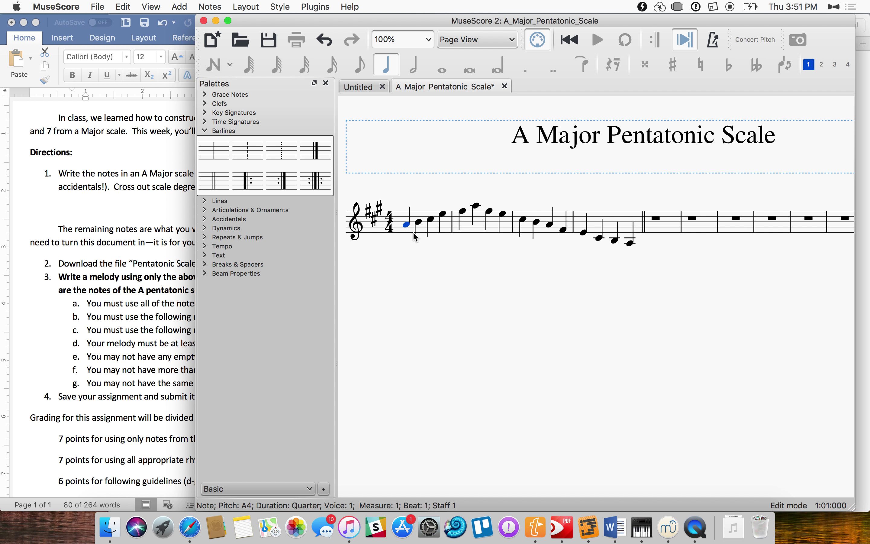
{"action": "left_click", "coordinate": [205, 256]}
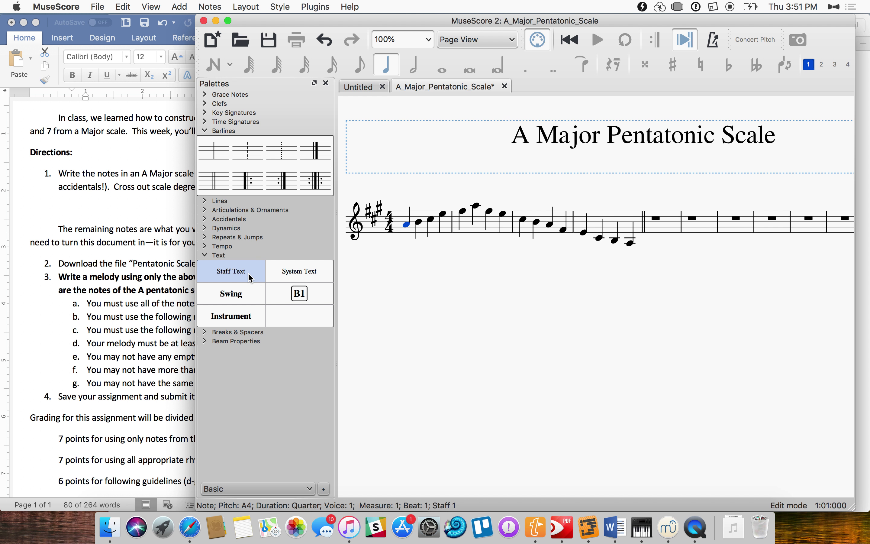
{"action": "left_click_drag", "start_coordinate": [270, 276], "coordinate": [406, 230]}
{"action": "double_click", "coordinate": [414, 194]}
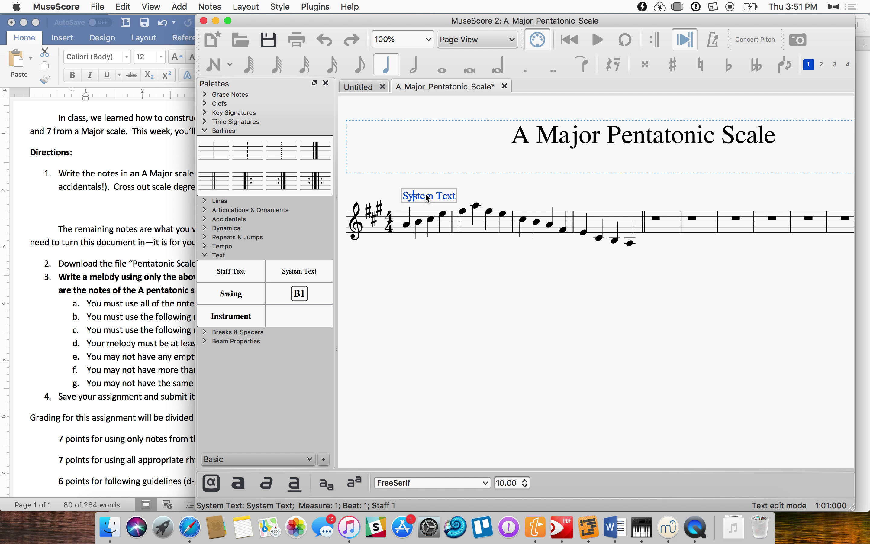
{"action": "key", "text": "super+a"}
{"action": "key", "text": "super+v"}
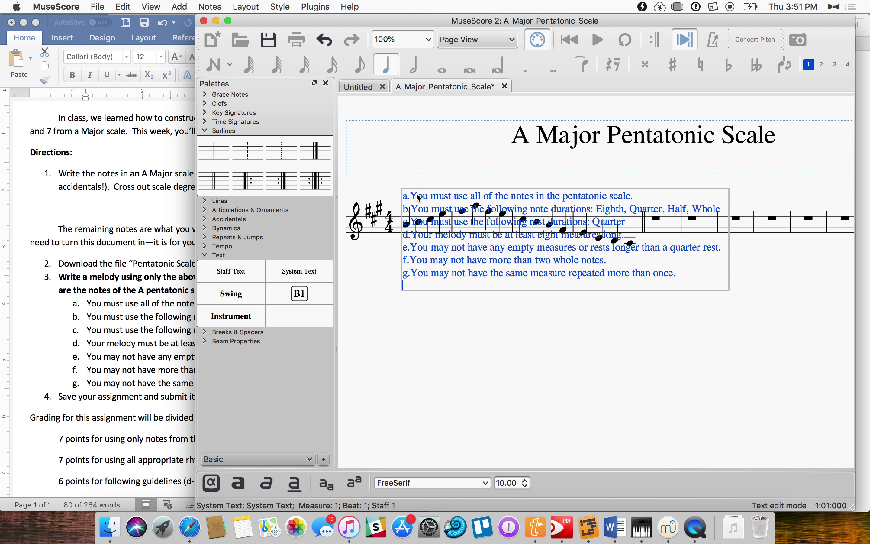
Step: Leave text editing and move the requirements text into the empty space below the staff
{"action": "triple_click", "coordinate": [410, 190]}
{"action": "left_click", "coordinate": [373, 263]}
{"action": "left_click_drag", "start_coordinate": [430, 276], "coordinate": [428, 373]}
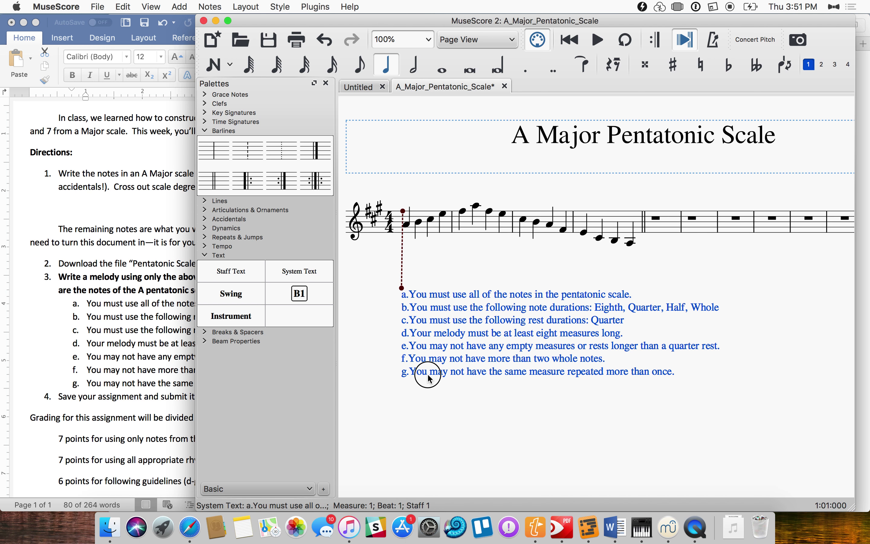
{"action": "left_click", "coordinate": [122, 253]}
{"action": "left_click", "coordinate": [607, 265]}
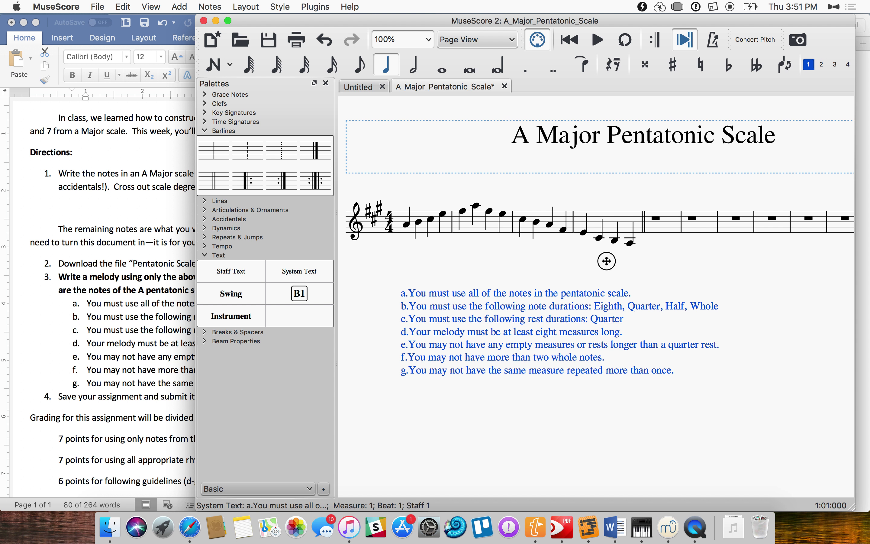
{"action": "left_click", "coordinate": [342, 137]}
Step: Widen the MuseScore window over the Word document so that the whole staff fits in view
{"action": "scroll", "coordinate": [338, 129], "scroll_direction": "right", "scroll_amount": 3}
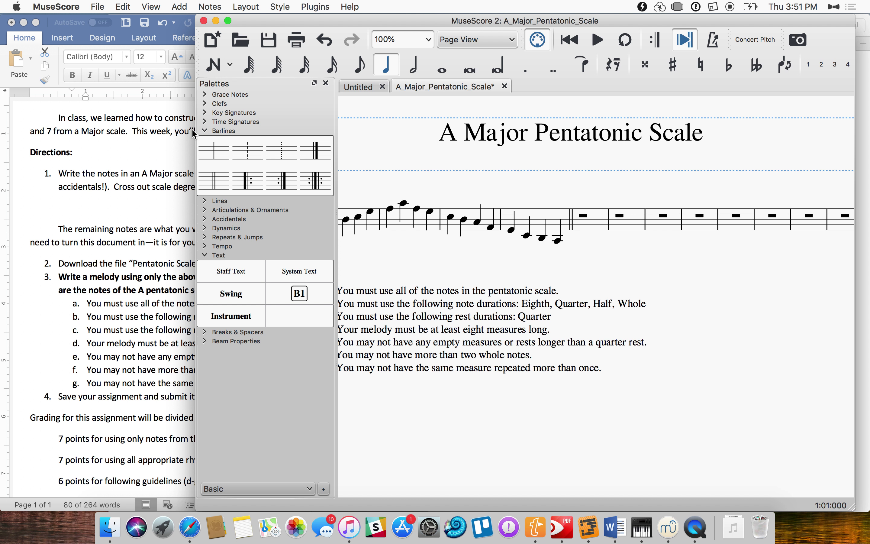
{"action": "left_click_drag", "start_coordinate": [194, 128], "coordinate": [4, 128]}
{"action": "scroll", "coordinate": [359, 188], "scroll_direction": "left", "scroll_amount": 3}
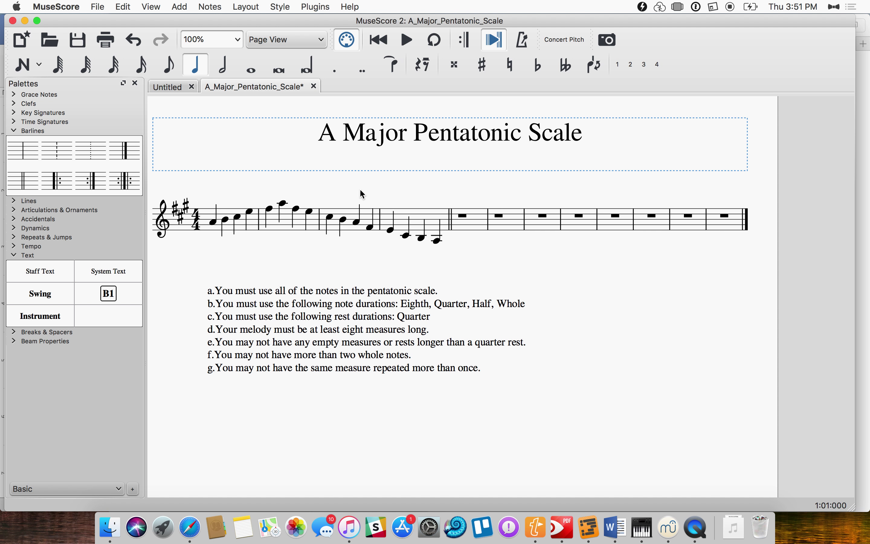
Step: Examine the pitches of the scale notes one by one, ascending through measures 1 and 2 and backwards through measures 4 and 3
{"action": "left_click", "coordinate": [222, 222]}
{"action": "left_click", "coordinate": [225, 219]}
{"action": "left_click", "coordinate": [237, 216]}
{"action": "left_click", "coordinate": [250, 212]}
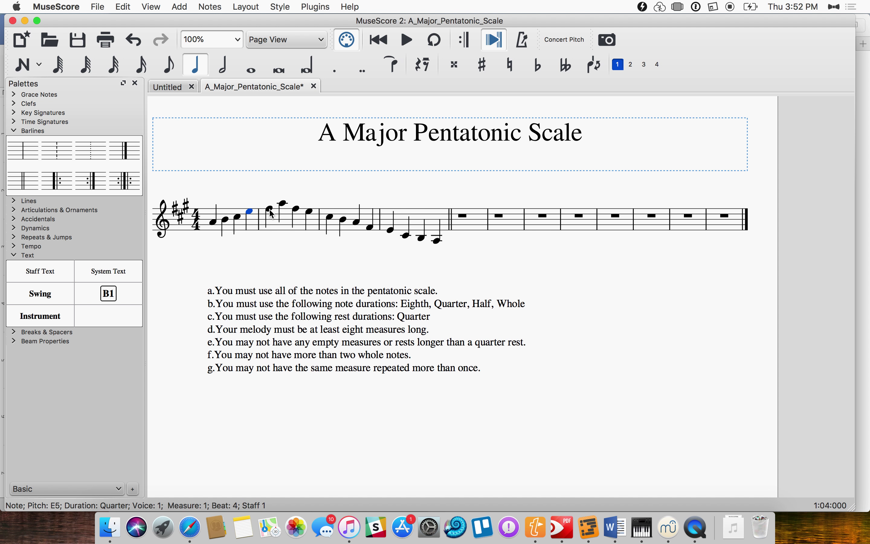
{"action": "left_click", "coordinate": [269, 209]}
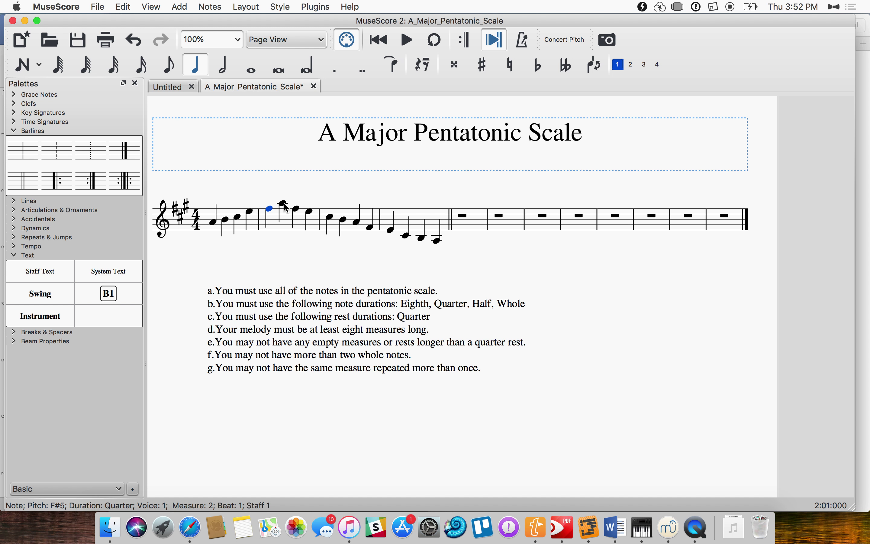
{"action": "left_click", "coordinate": [283, 204]}
{"action": "left_click", "coordinate": [214, 223]}
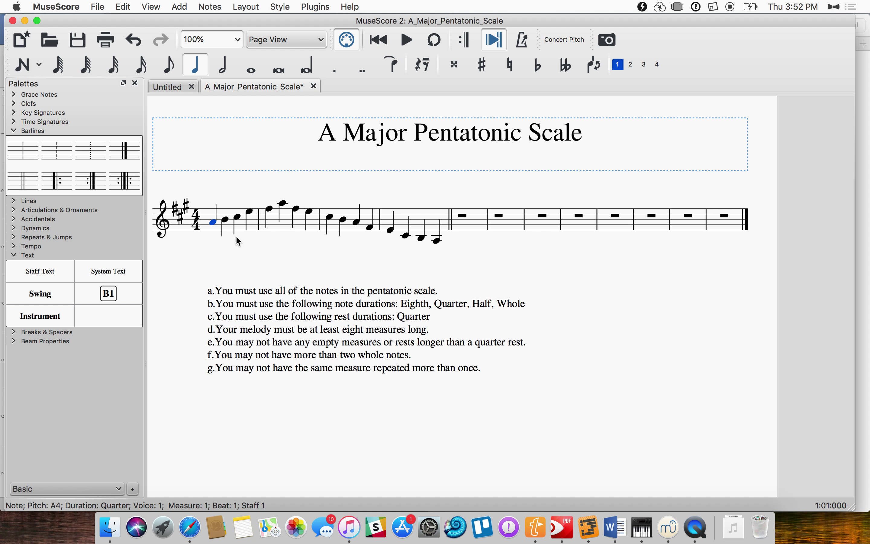
{"action": "left_click", "coordinate": [421, 238]}
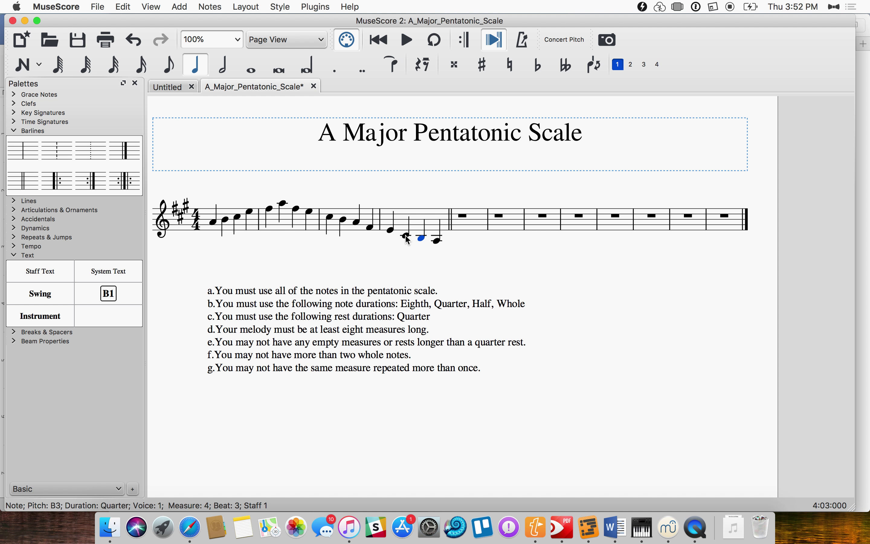
{"action": "left_click", "coordinate": [406, 236]}
{"action": "left_click", "coordinate": [391, 230]}
{"action": "left_click", "coordinate": [370, 227]}
{"action": "left_click", "coordinate": [357, 222]}
{"action": "left_click", "coordinate": [344, 219]}
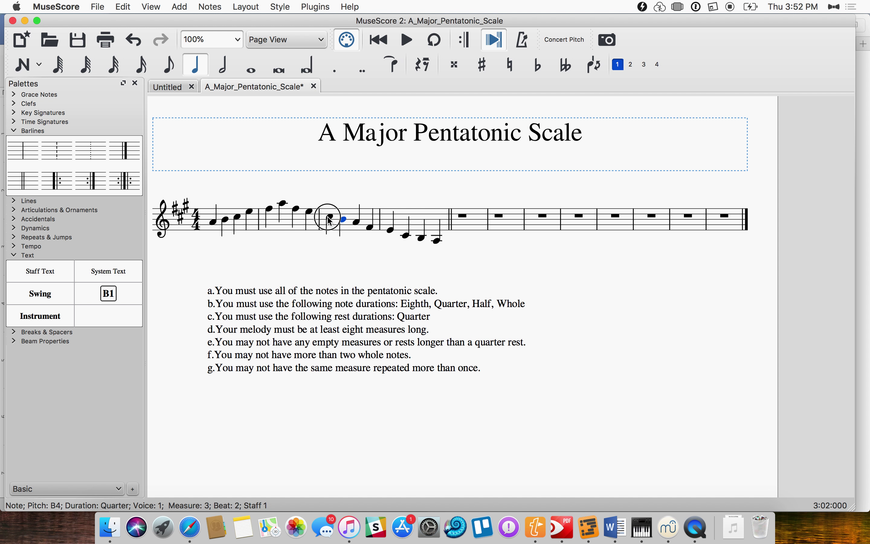
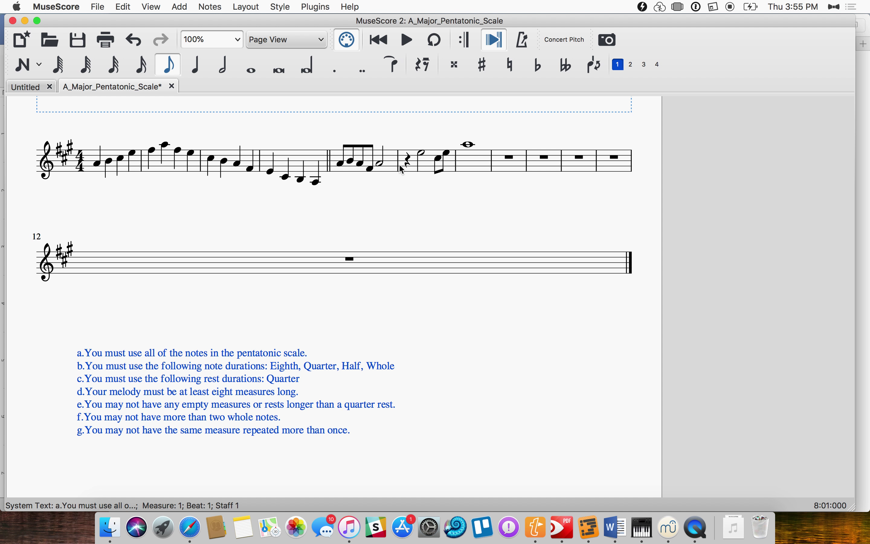
Step: Format the text of requirement a, from after its first letter, as superscript
{"action": "double_click", "coordinate": [158, 353]}
{"action": "left_click_drag", "start_coordinate": [308, 353], "coordinate": [91, 354]}
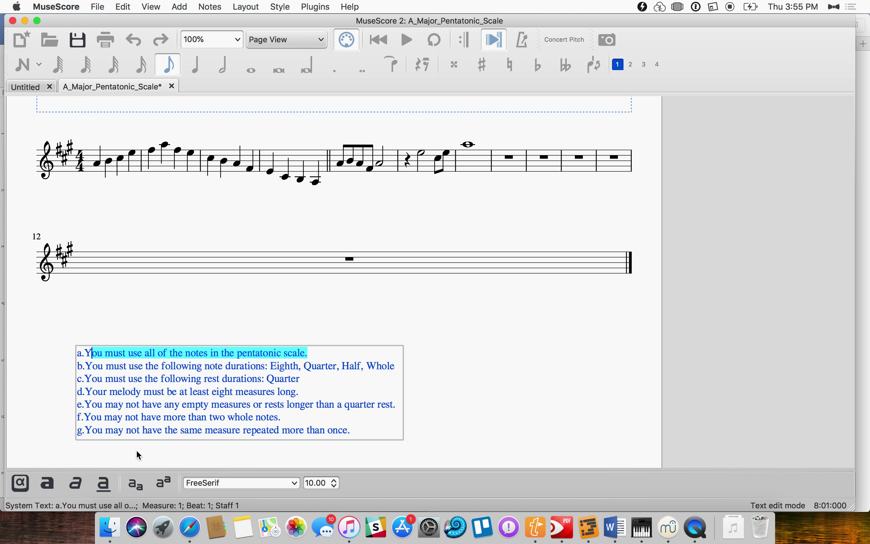
{"action": "left_click", "coordinate": [160, 485]}
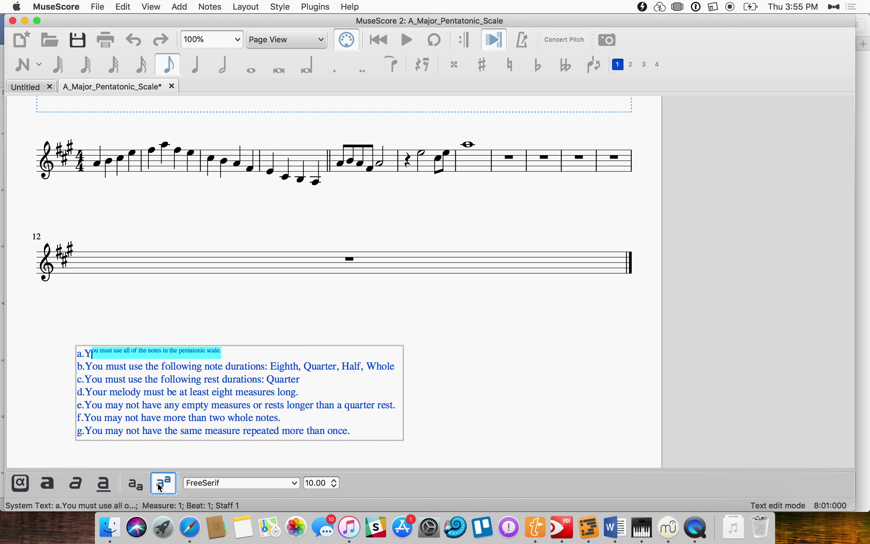
Step: Format the text of requirement b about the note durations as subscript
{"action": "left_click", "coordinate": [249, 367]}
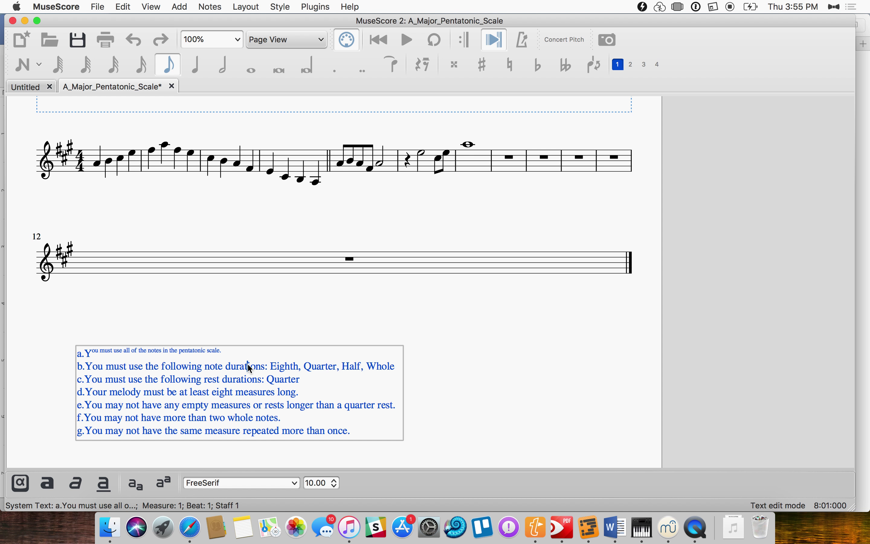
{"action": "left_click", "coordinate": [286, 366]}
{"action": "left_click", "coordinate": [321, 366]}
{"action": "left_click_drag", "start_coordinate": [395, 366], "coordinate": [87, 367]}
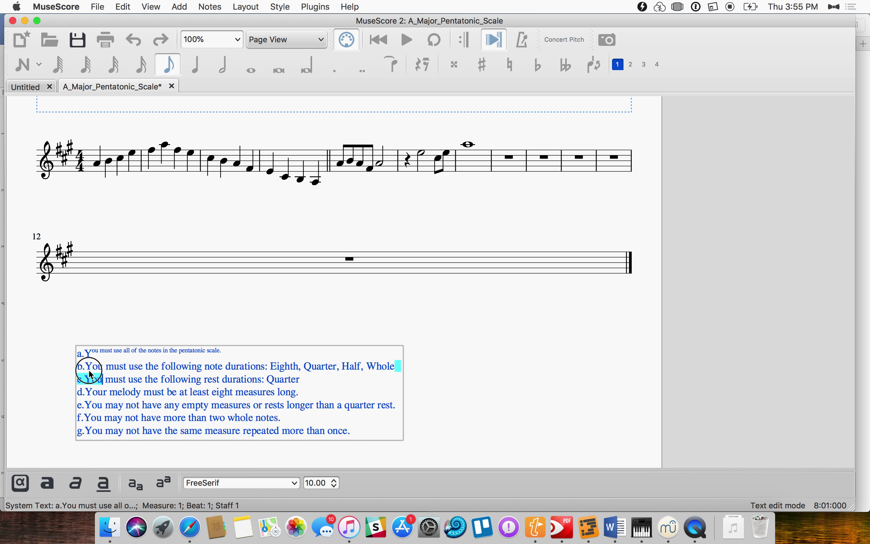
{"action": "left_click", "coordinate": [142, 481]}
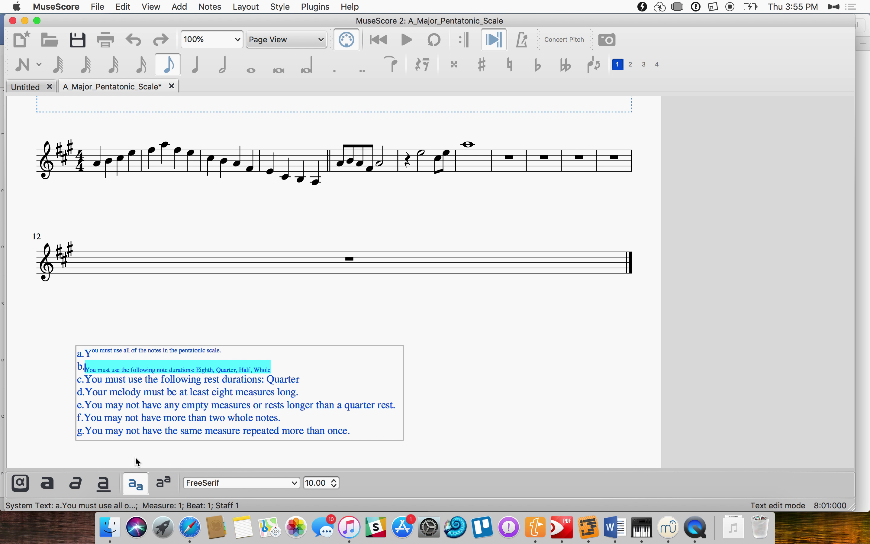
Step: Format the text of requirement c about the rest durations as subscript and return to note input mode
{"action": "left_click", "coordinate": [134, 381]}
{"action": "left_click_drag", "start_coordinate": [302, 382], "coordinate": [77, 378]}
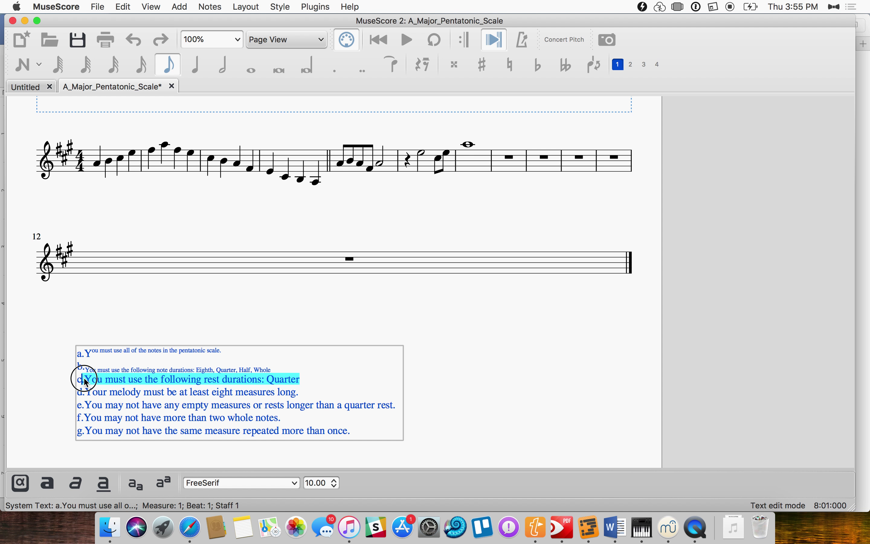
{"action": "left_click", "coordinate": [143, 488]}
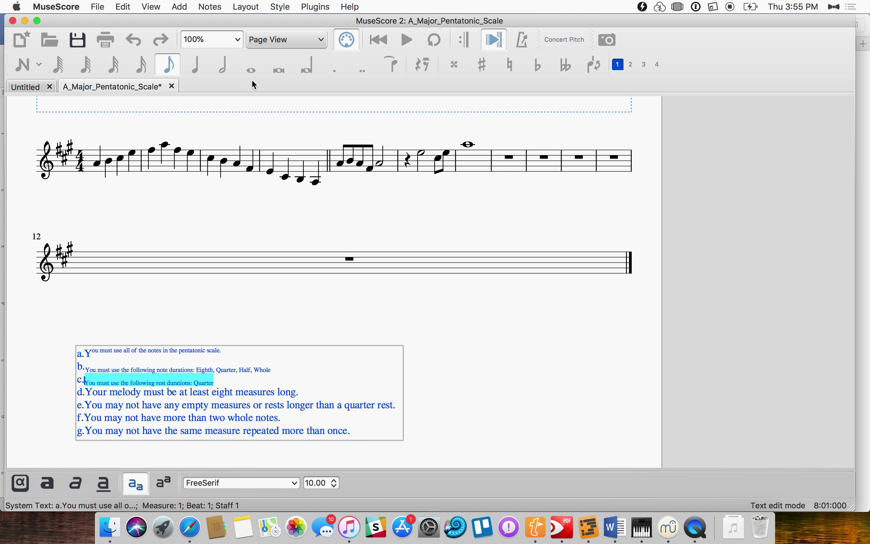
{"action": "left_click", "coordinate": [109, 292]}
{"action": "left_click", "coordinate": [21, 65]}
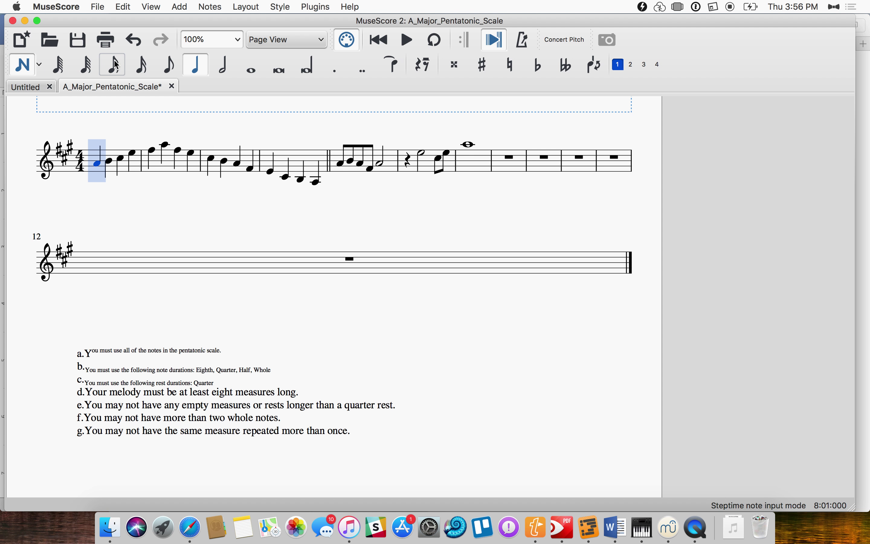
Step: Enter four eighth notes, A4, A3, A4 and F#4, on beats 1 and 2 of measure 8
{"action": "left_click", "coordinate": [169, 64]}
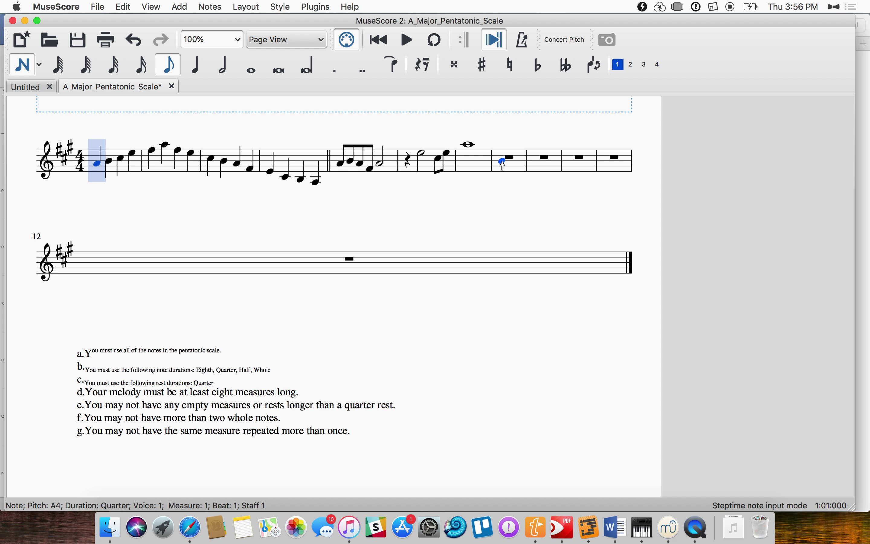
{"action": "left_click", "coordinate": [503, 166]}
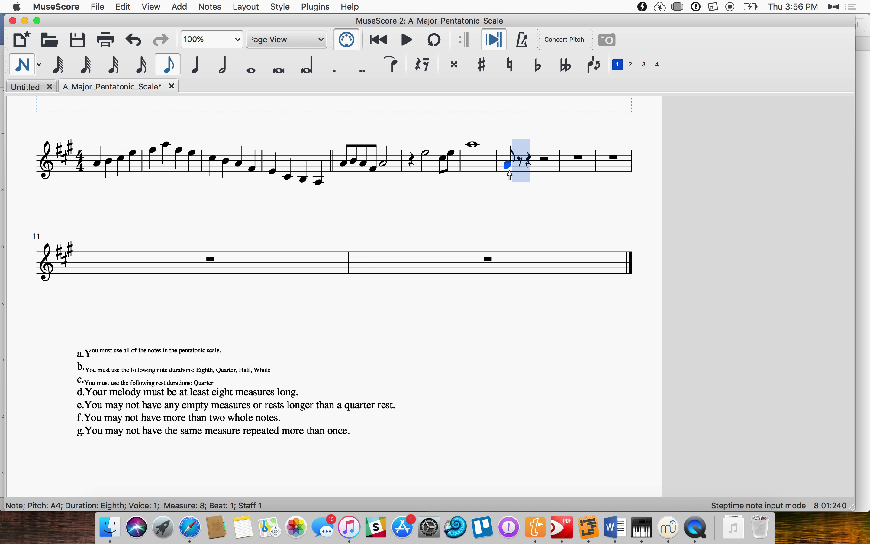
{"action": "left_click", "coordinate": [520, 183]}
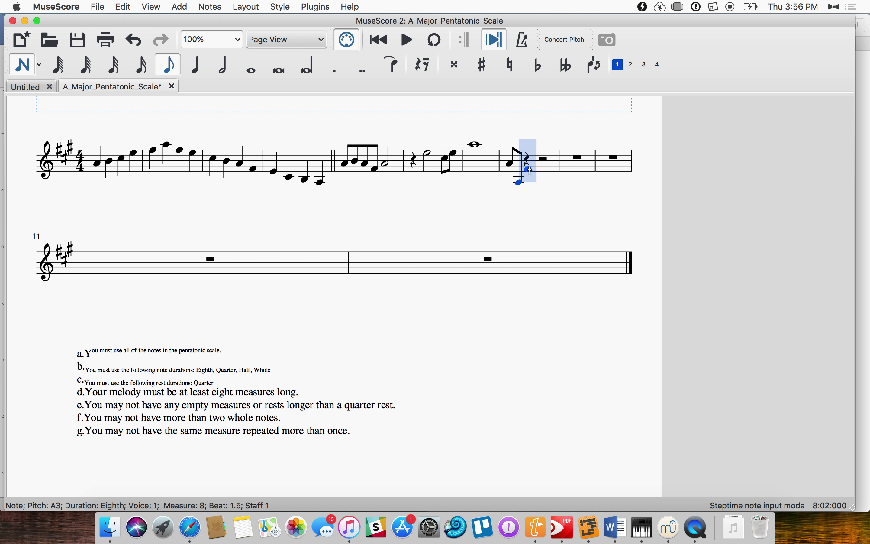
{"action": "left_click", "coordinate": [527, 166]}
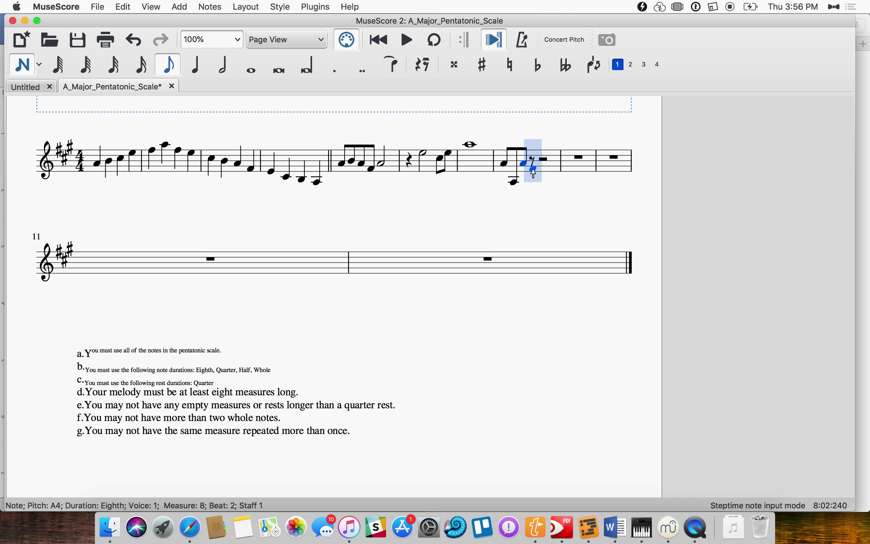
{"action": "left_click", "coordinate": [533, 172]}
Step: Complete measure 8 with two quarter notes on E4 and fill measure 9 with half notes F#4 and A4
{"action": "key", "text": "6"}
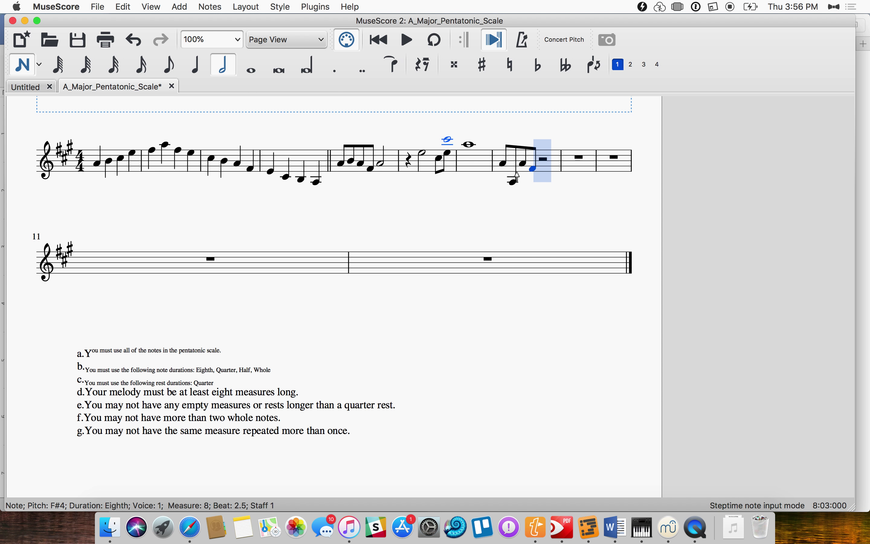
{"action": "key", "text": "5"}
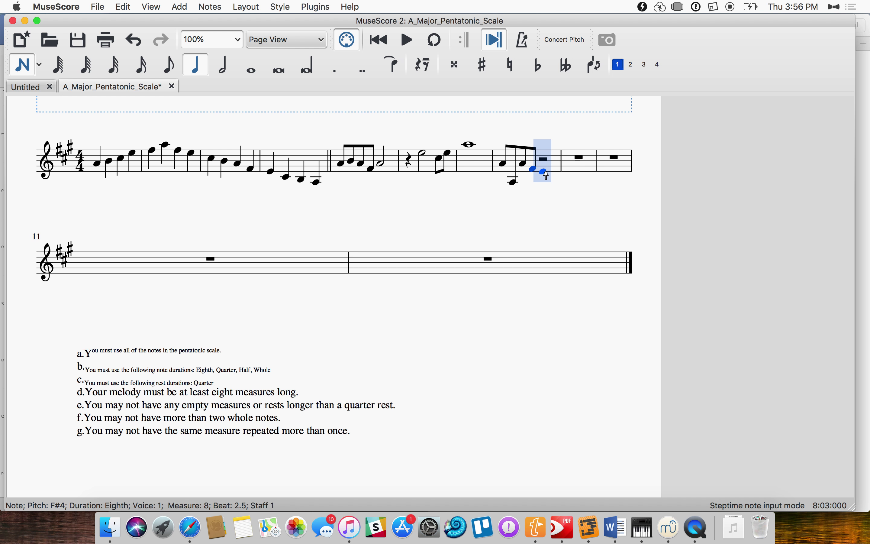
{"action": "left_click", "coordinate": [545, 170]}
{"action": "left_click", "coordinate": [576, 172]}
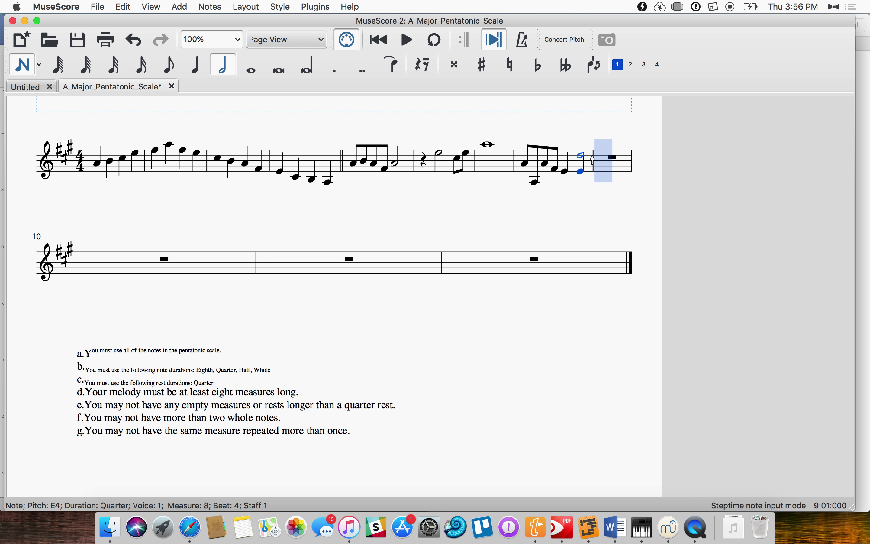
{"action": "left_click", "coordinate": [602, 168]}
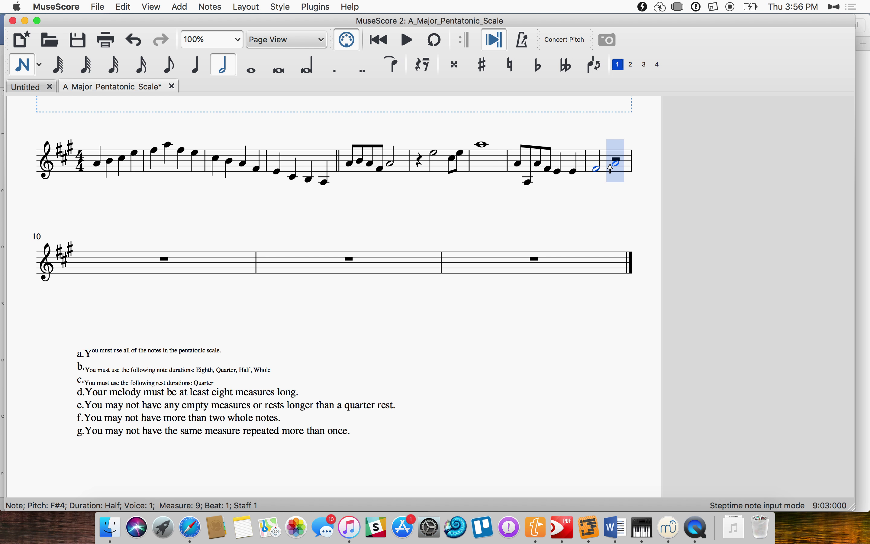
{"action": "left_click", "coordinate": [611, 165]}
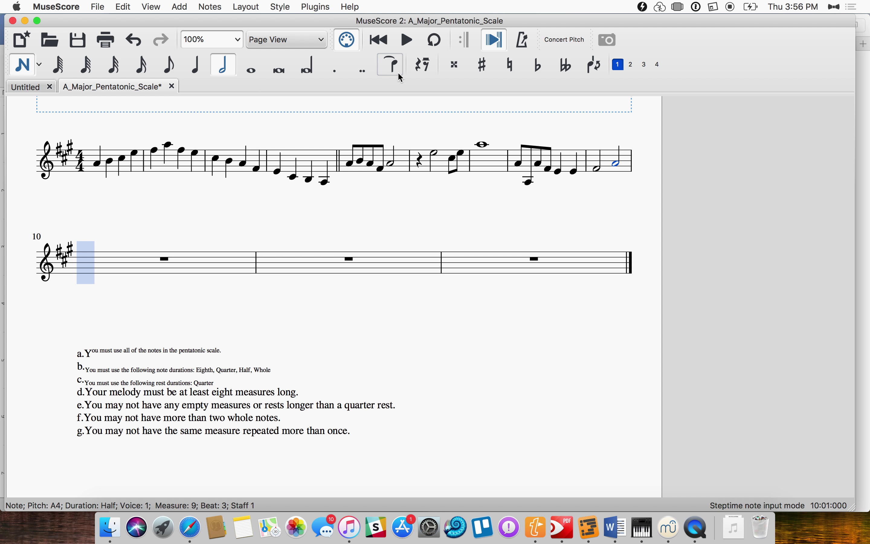
Step: Start measure 10 with an eighth rest followed by quarter notes A4, B4 and F#5
{"action": "left_click", "coordinate": [169, 65]}
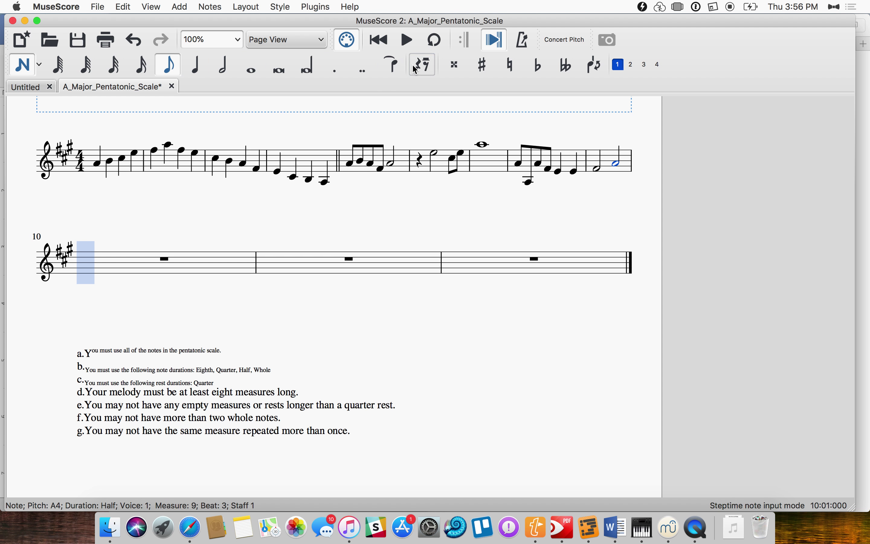
{"action": "left_click", "coordinate": [85, 261]}
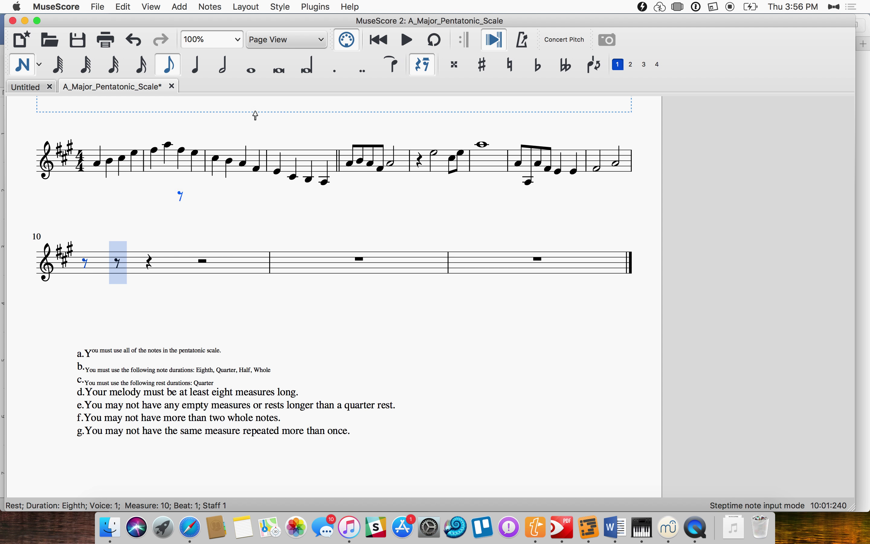
{"action": "left_click", "coordinate": [191, 72]}
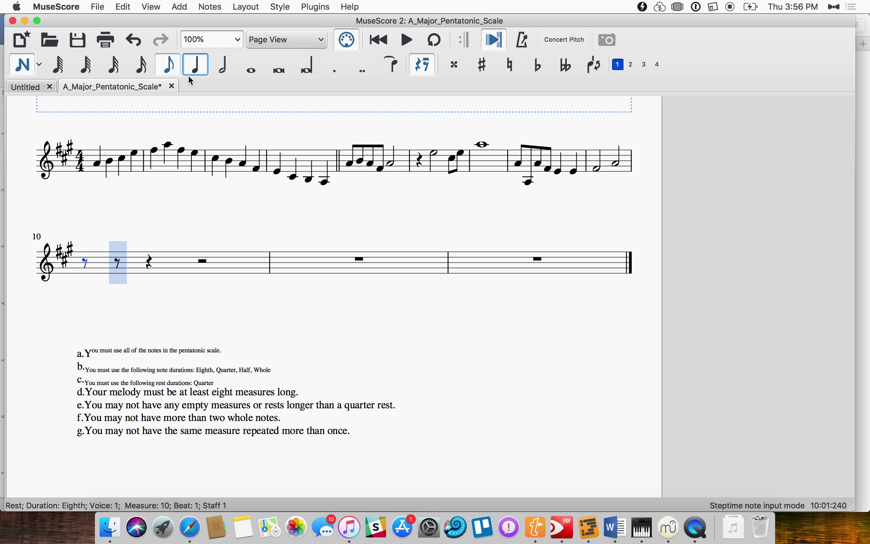
{"action": "left_click", "coordinate": [110, 267]}
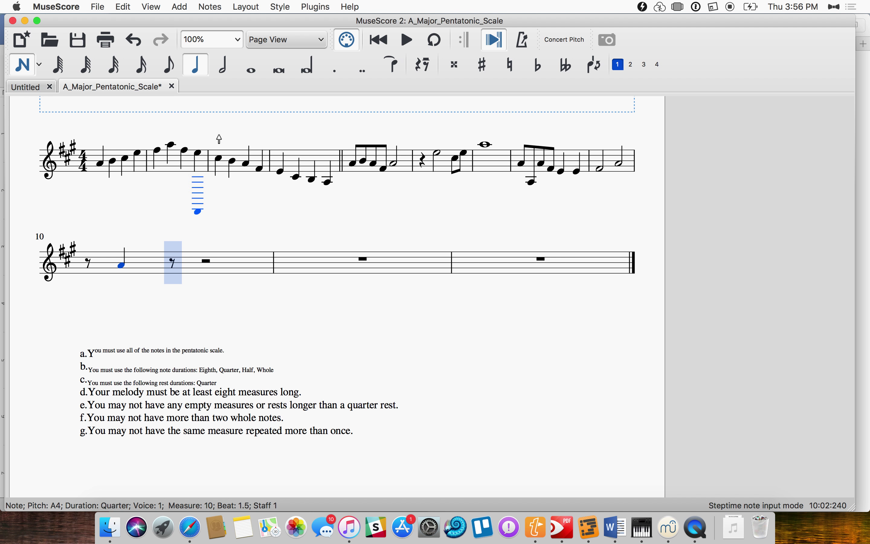
{"action": "scroll", "coordinate": [172, 270], "scroll_direction": "up", "scroll_amount": 1}
{"action": "left_click", "coordinate": [172, 267]}
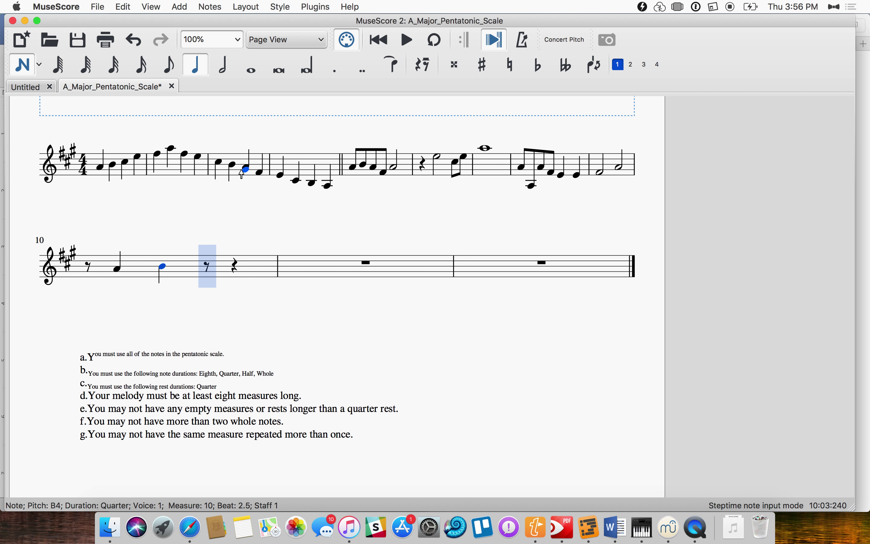
{"action": "left_click", "coordinate": [208, 256]}
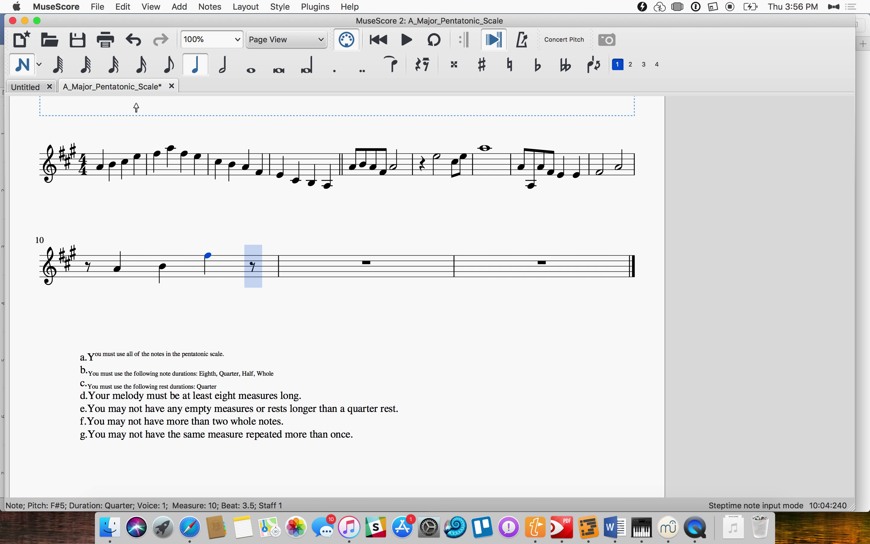
Step: Fill measure 11 with two half notes, A5 and F#5, lowering the first one to its pitch after placing it
{"action": "left_click", "coordinate": [223, 65]}
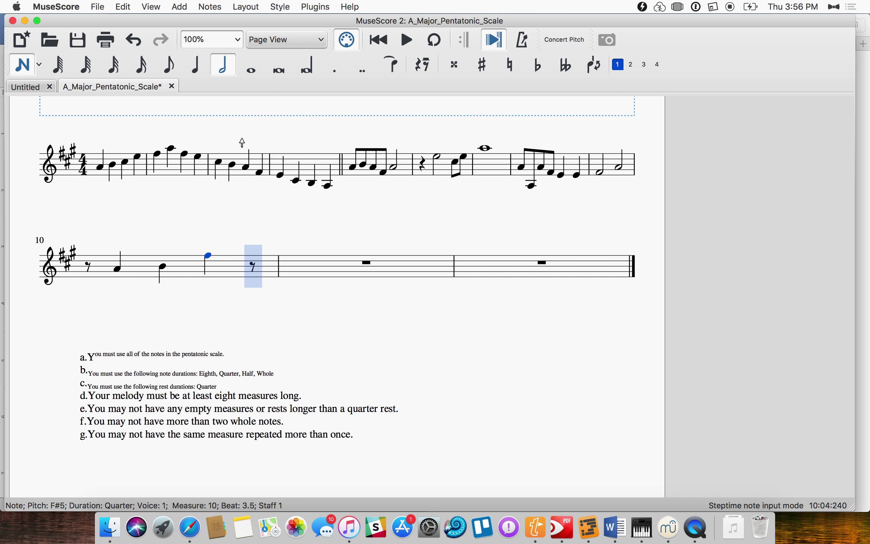
{"action": "left_click", "coordinate": [304, 248]}
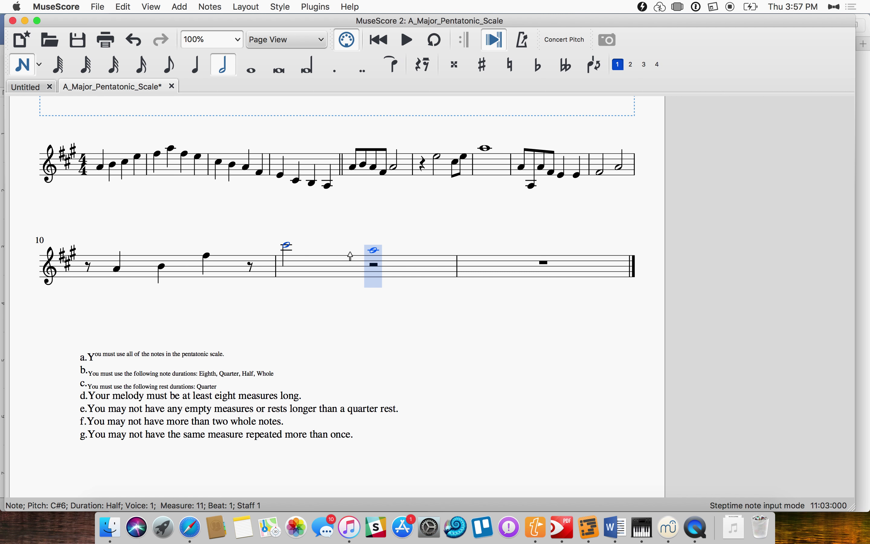
{"action": "key", "text": "Down"}
{"action": "key", "text": "Down"}
{"action": "key", "text": "Down"}
{"action": "key", "text": "Down"}
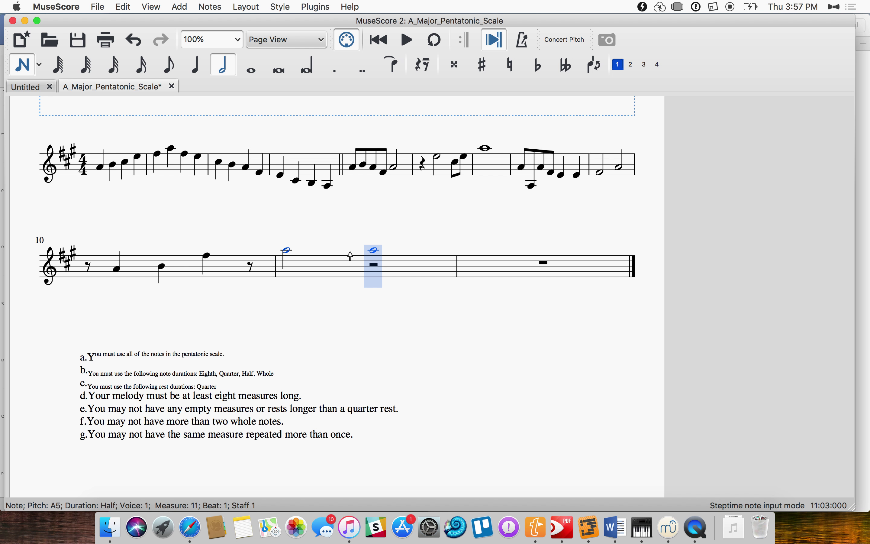
{"action": "left_click", "coordinate": [359, 259]}
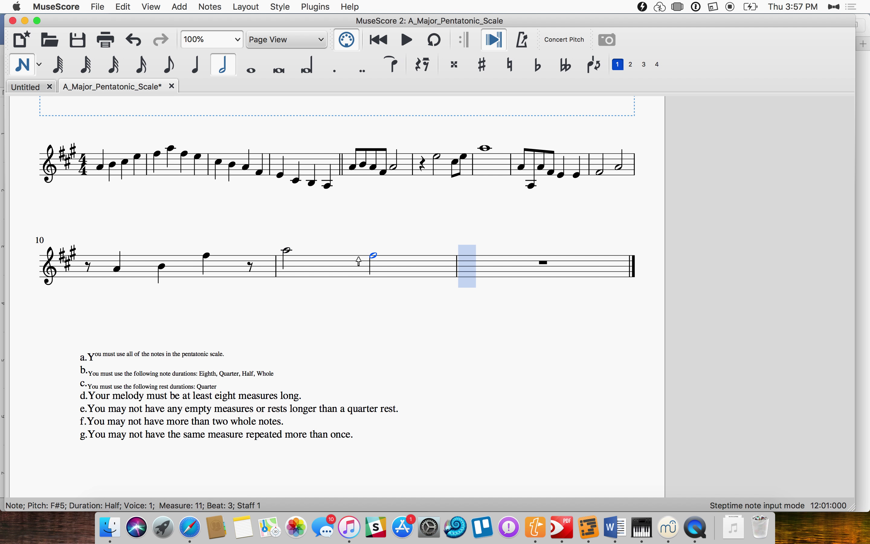
Step: Fill measure 12 with descending quarter notes E5, C#5, B4 and A4 and leave note input mode
{"action": "left_click", "coordinate": [195, 65]}
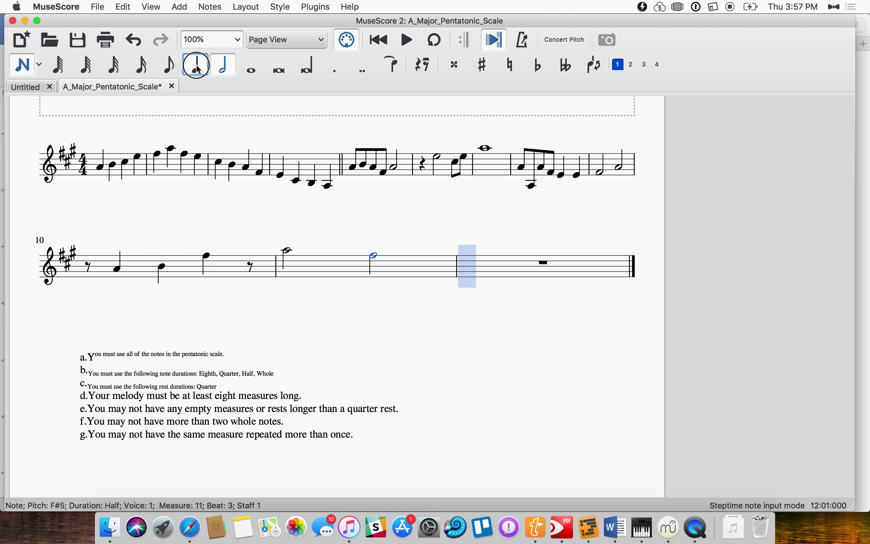
{"action": "left_click", "coordinate": [471, 260]}
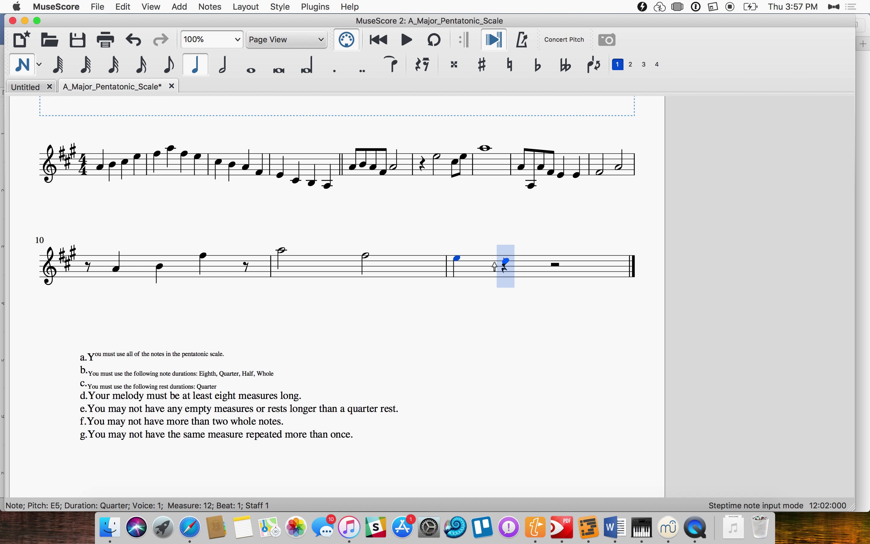
{"action": "left_click", "coordinate": [495, 264]}
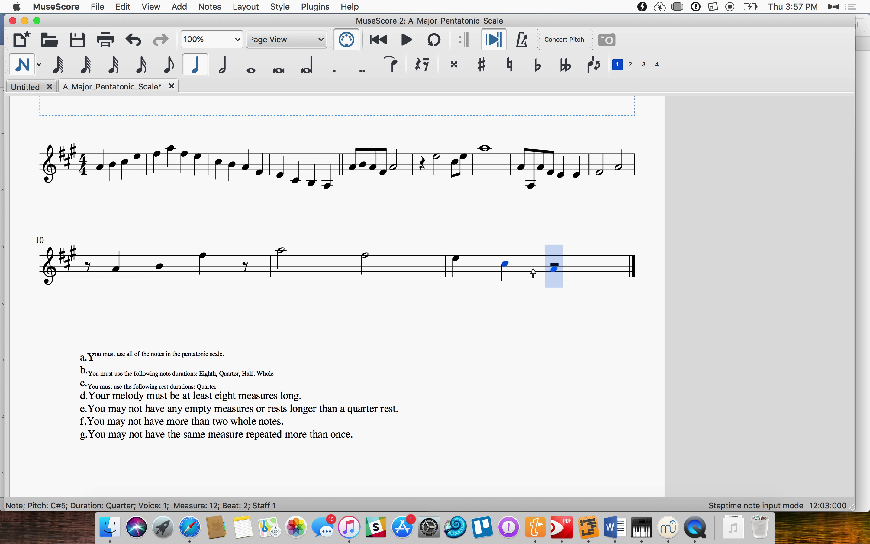
{"action": "left_click", "coordinate": [534, 267]}
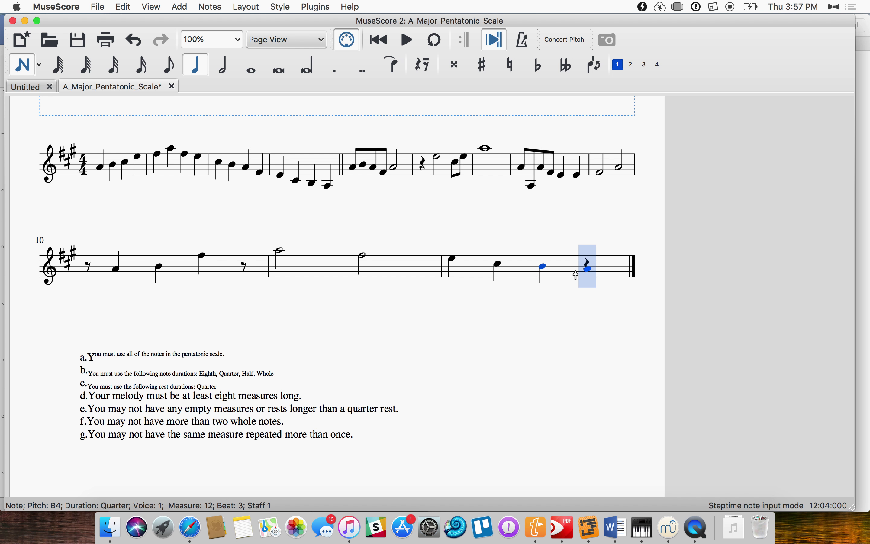
{"action": "left_click", "coordinate": [576, 274]}
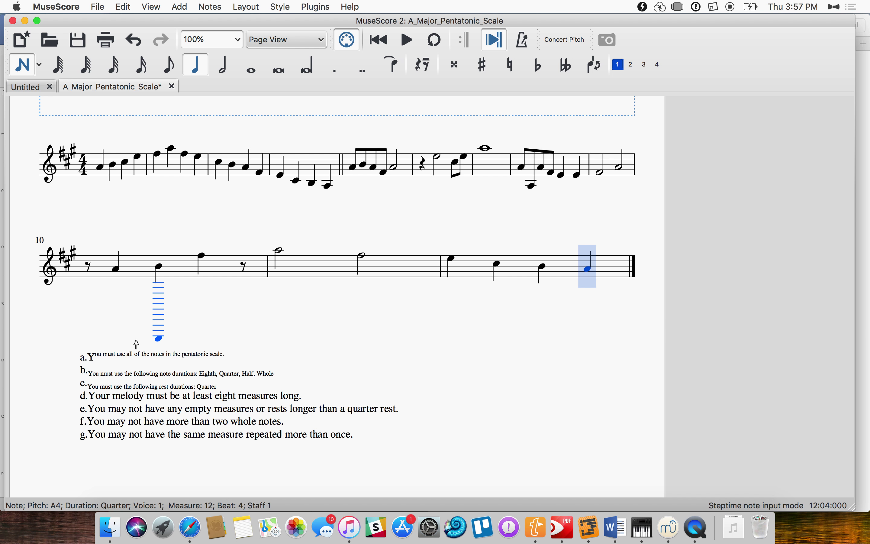
{"action": "scroll", "coordinate": [154, 232], "scroll_direction": "down", "scroll_amount": 2}
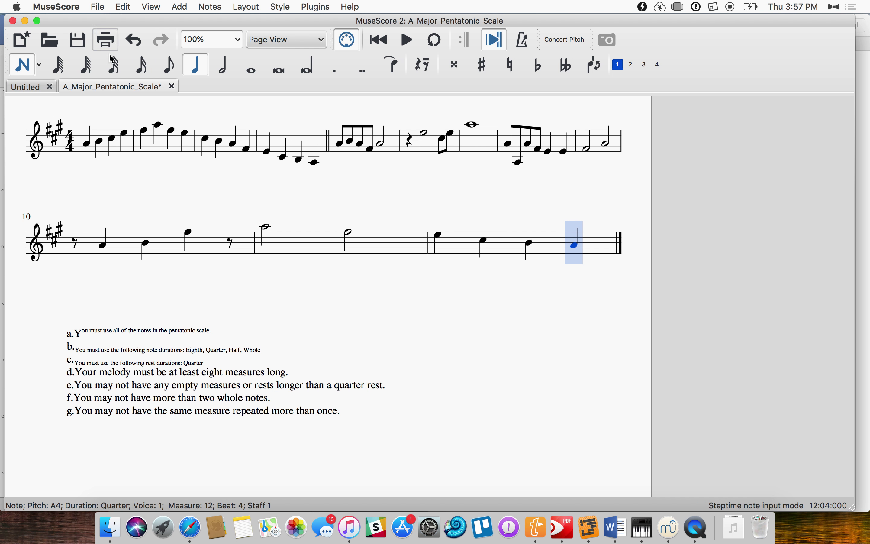
{"action": "left_click", "coordinate": [23, 66]}
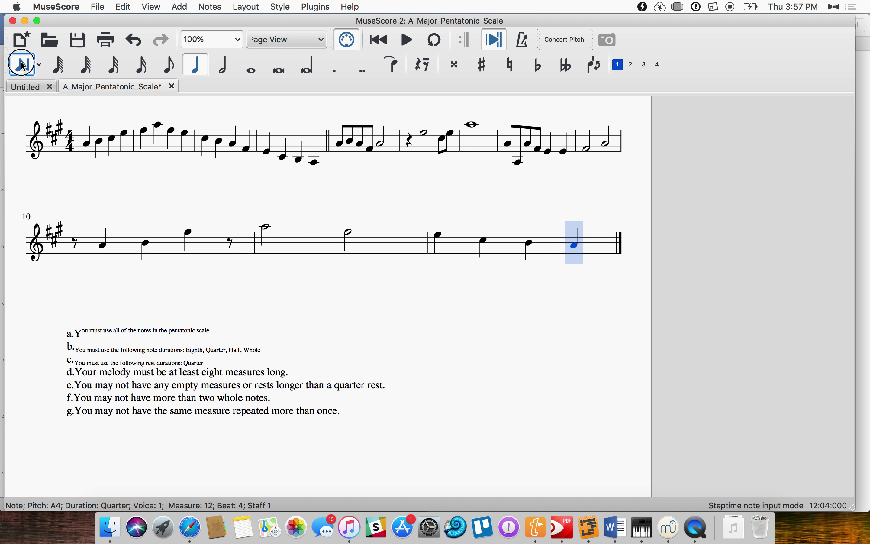
Step: Format the text of requirement d about the melody's length, from after its letter, as subscript
{"action": "double_click", "coordinate": [161, 377]}
{"action": "left_click", "coordinate": [293, 374]}
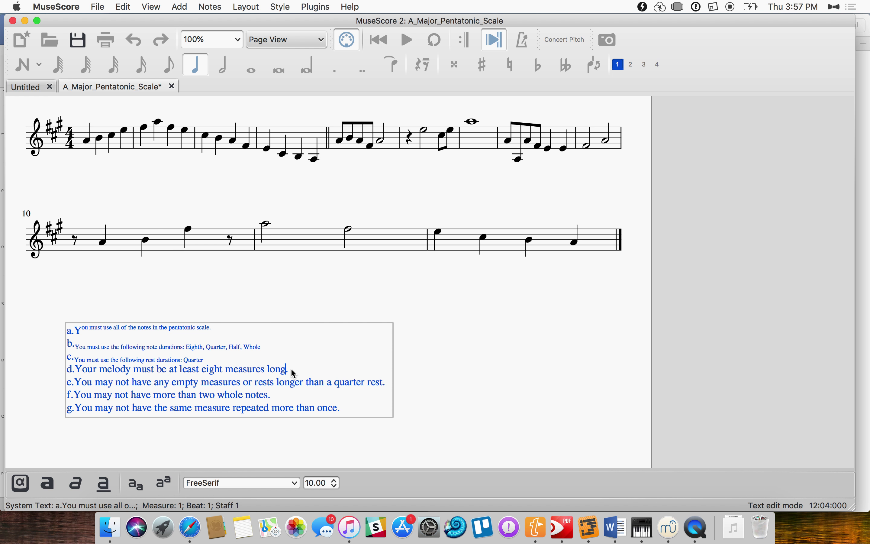
{"action": "left_click_drag", "start_coordinate": [290, 367], "coordinate": [70, 366]}
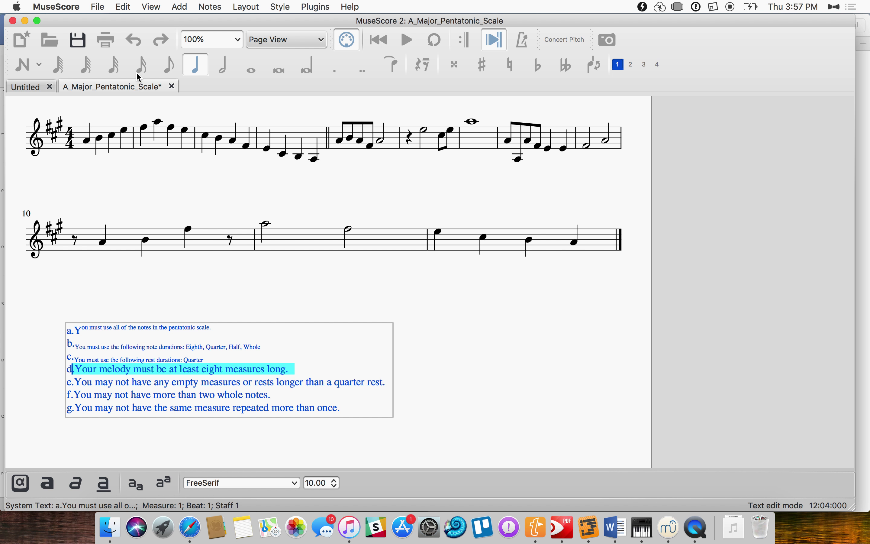
{"action": "left_click", "coordinate": [136, 483]}
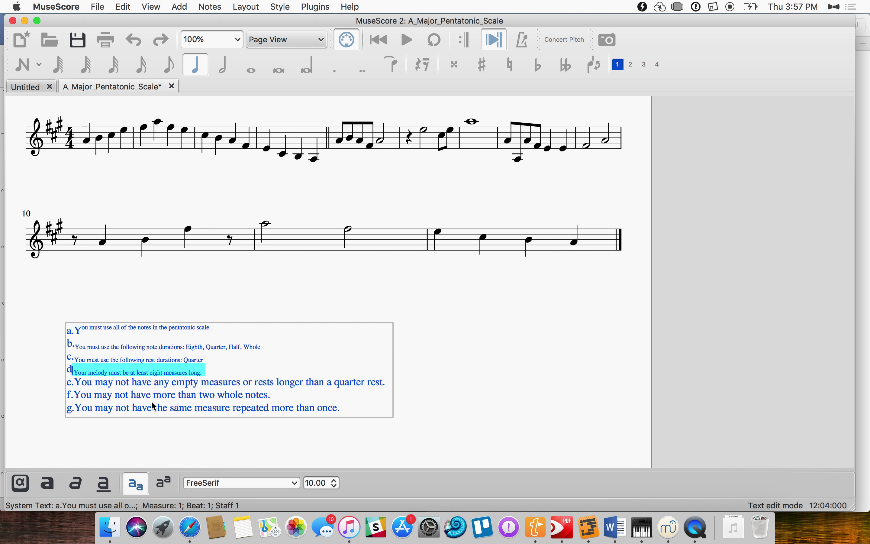
Step: Format the whole line of requirement e and the text of requirement f about whole notes as subscript
{"action": "left_click", "coordinate": [171, 382]}
{"action": "left_click_drag", "start_coordinate": [387, 382], "coordinate": [63, 386]}
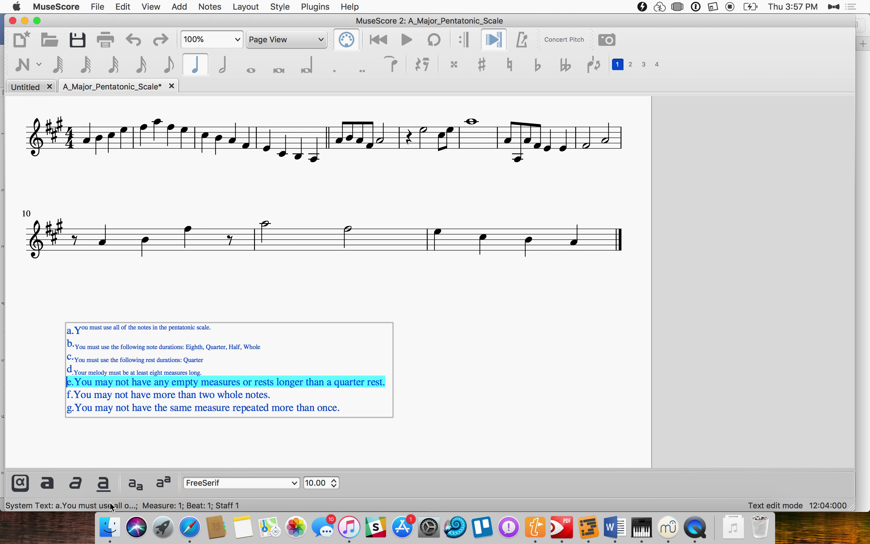
{"action": "left_click", "coordinate": [135, 483]}
{"action": "left_click_drag", "start_coordinate": [277, 396], "coordinate": [61, 397]}
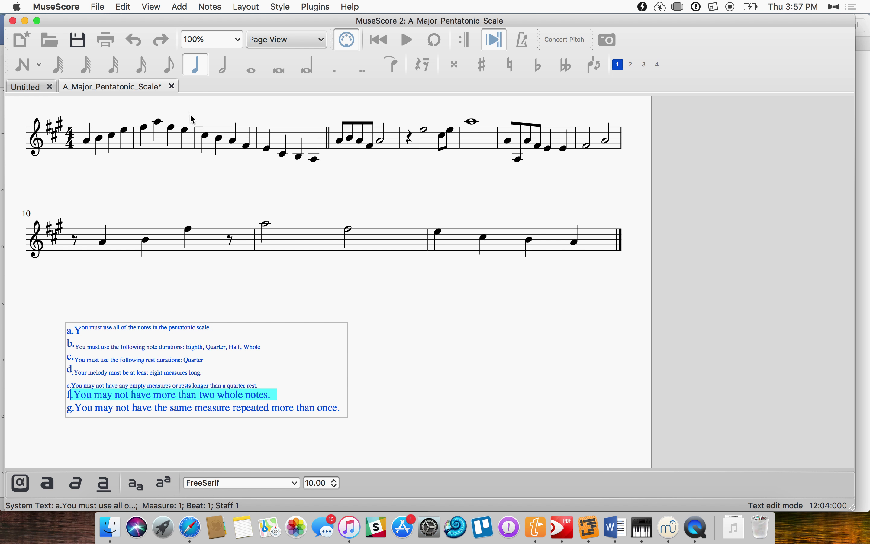
{"action": "left_click", "coordinate": [135, 483]}
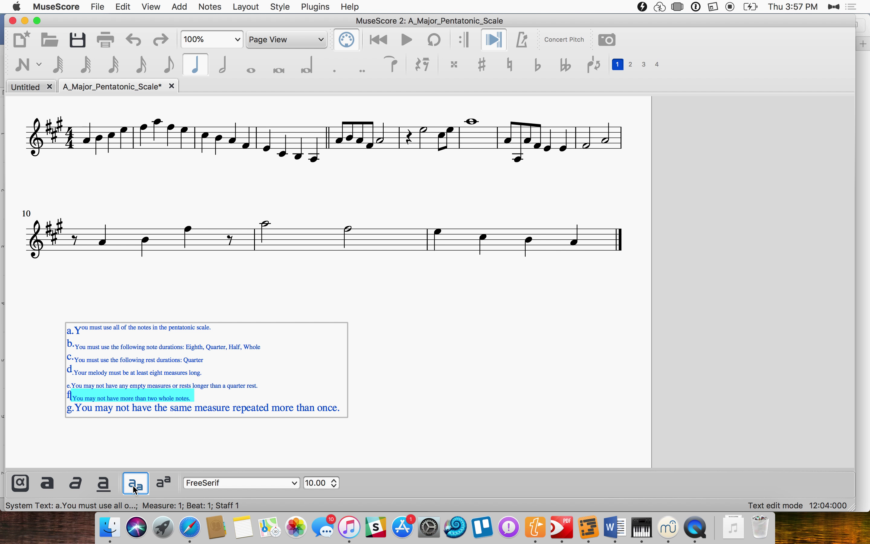
Step: Format the text of requirement g about repeated measures as subscript and finish editing the requirements text
{"action": "left_click", "coordinate": [222, 408]}
{"action": "left_click", "coordinate": [342, 410]}
{"action": "left_click_drag", "start_coordinate": [343, 409], "coordinate": [67, 410]}
{"action": "left_click", "coordinate": [139, 490]}
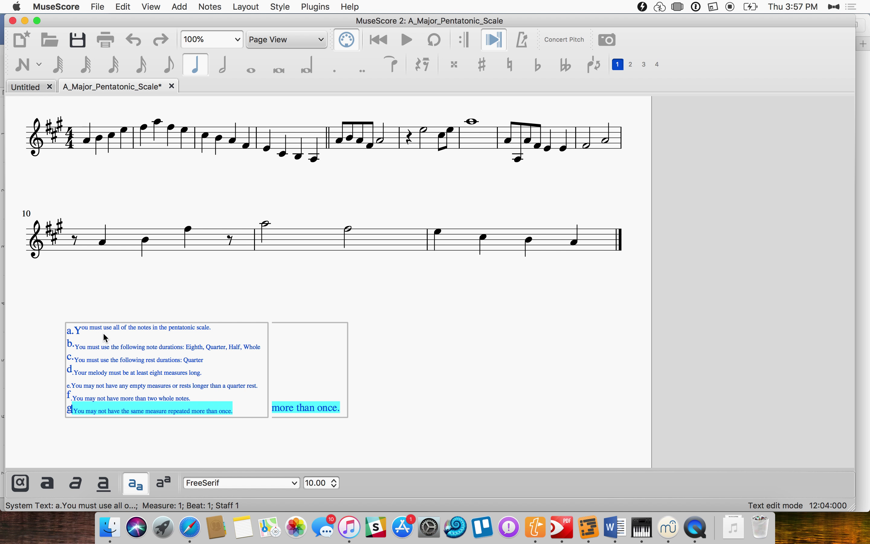
{"action": "left_click", "coordinate": [361, 338]}
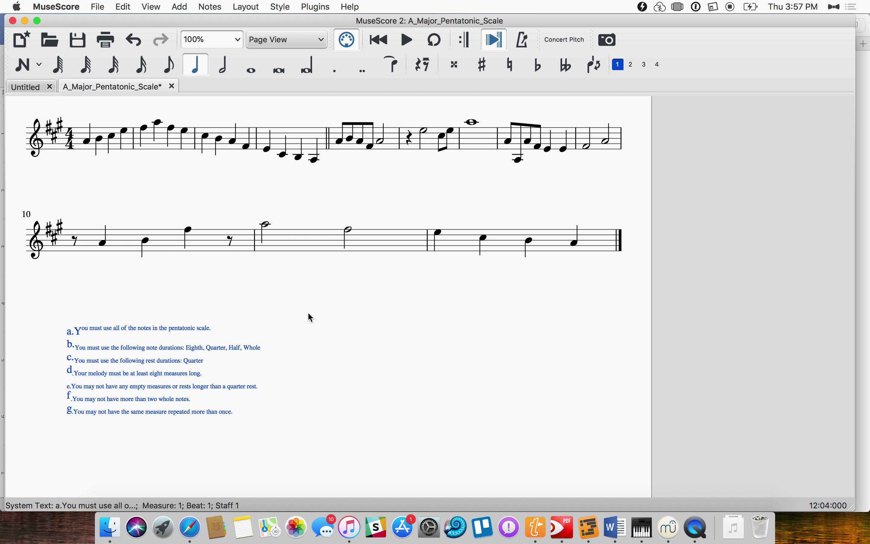
Step: Select the melody from measure 5 through measure 12 and play it back
{"action": "left_click", "coordinate": [368, 128]}
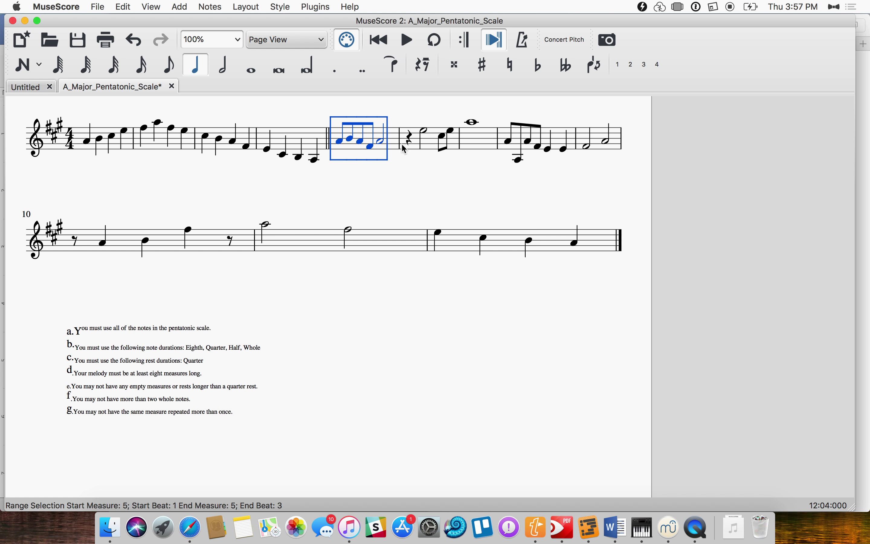
{"action": "left_click", "coordinate": [575, 240], "text": "shift"}
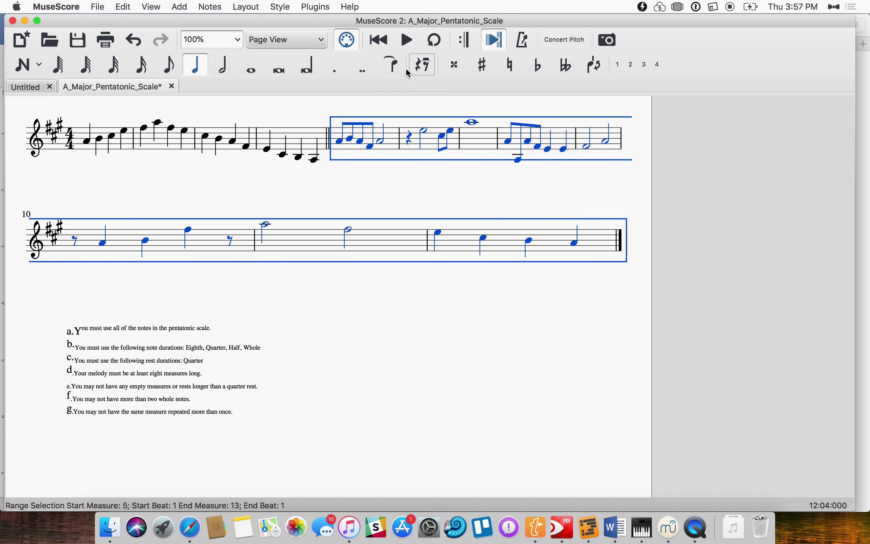
{"action": "left_click", "coordinate": [407, 40]}
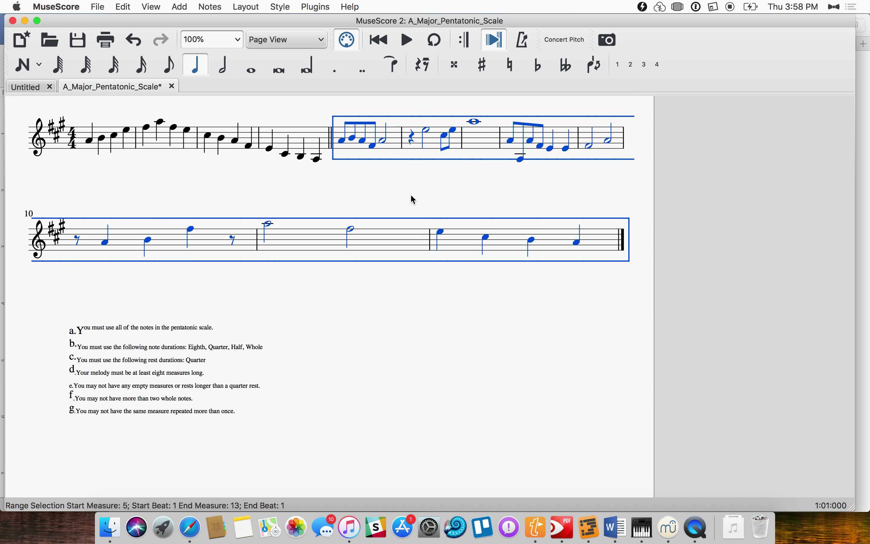
Step: Select the first note of the scale in measure 1
{"action": "left_click_drag", "start_coordinate": [411, 195], "coordinate": [400, 196]}
{"action": "scroll", "coordinate": [403, 200], "scroll_direction": "left", "scroll_amount": 2}
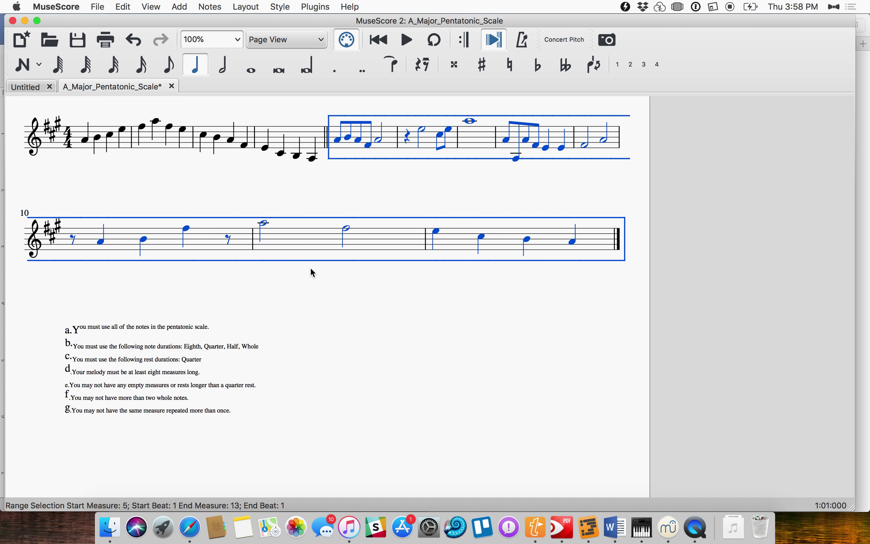
{"action": "left_click", "coordinate": [85, 140]}
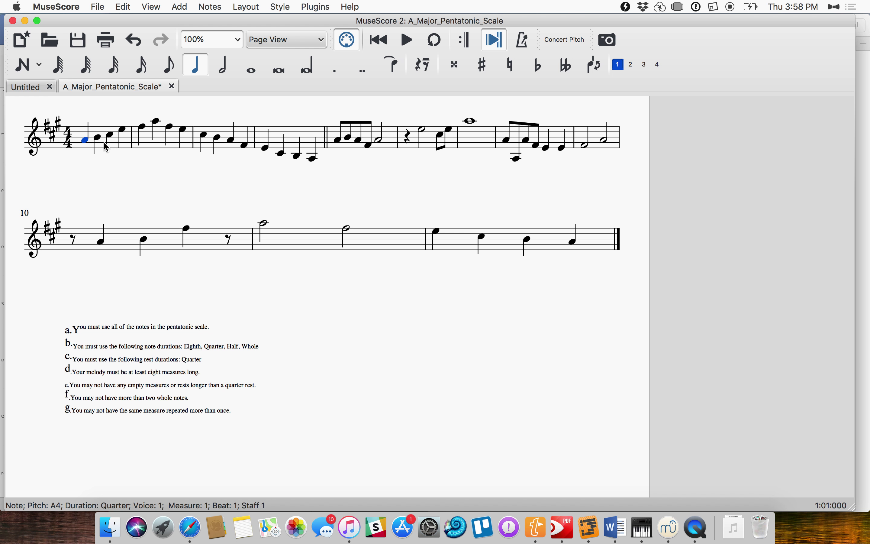